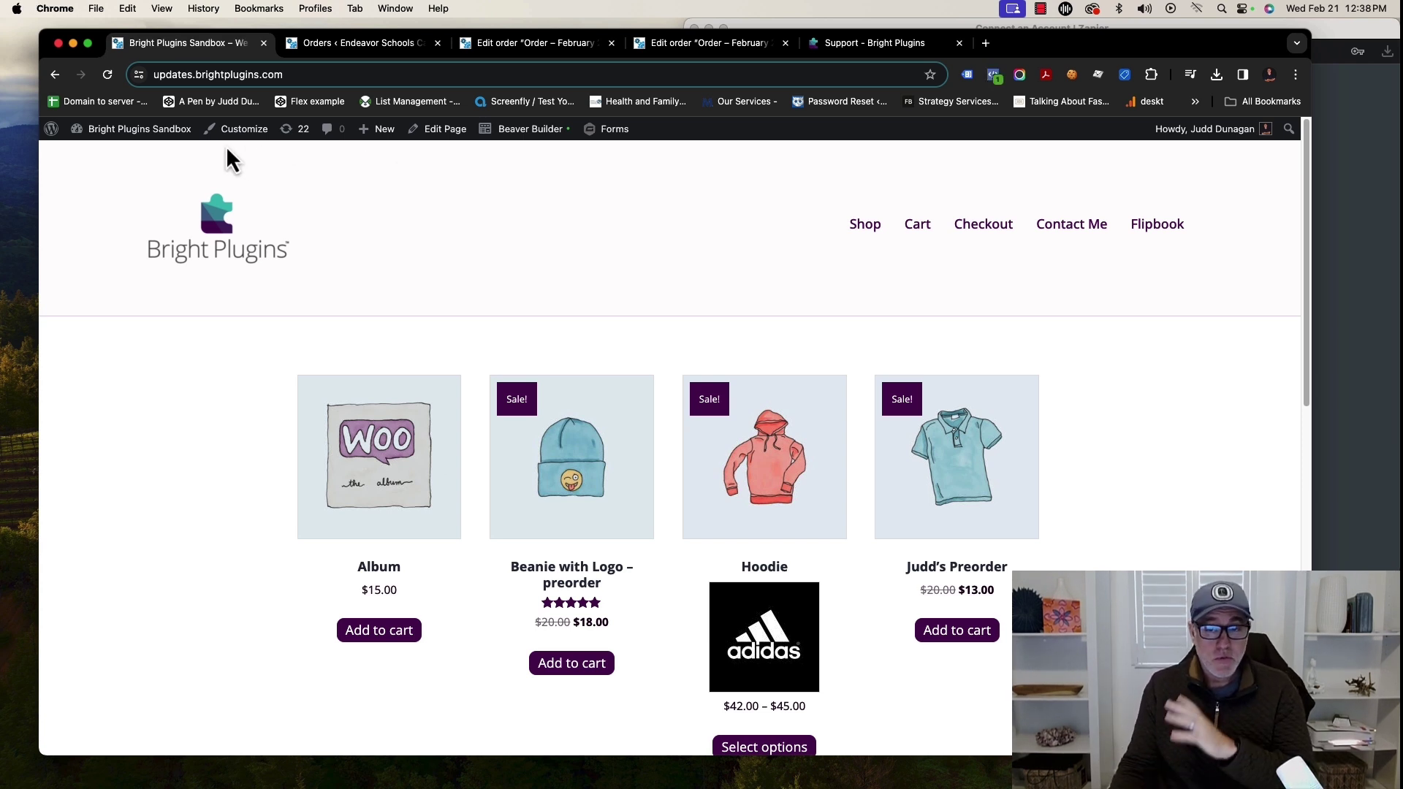
Search Add New Plugin for 'preorders', then install and activate Pre-Orders for WooCommerce
mouse_move(159, 142)
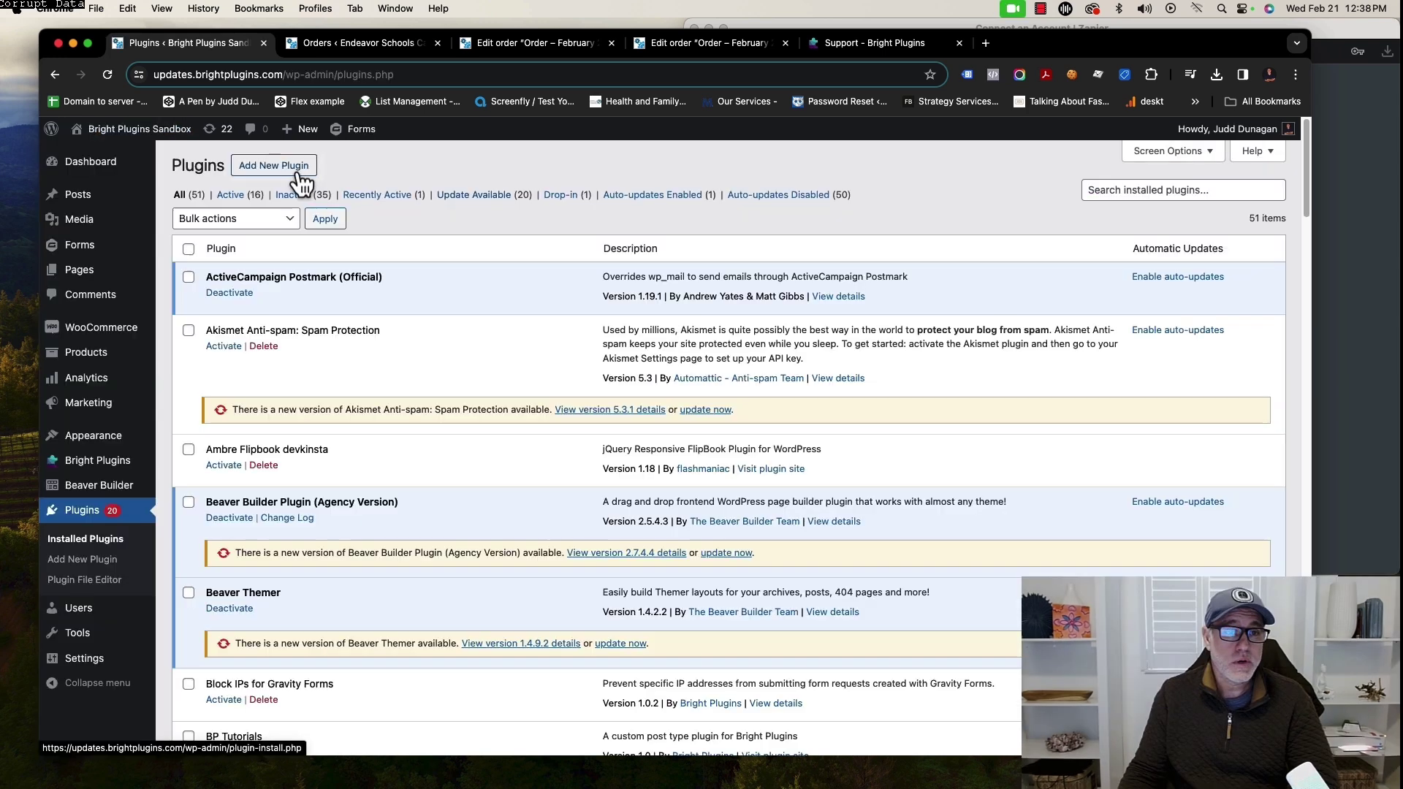
click(296, 169)
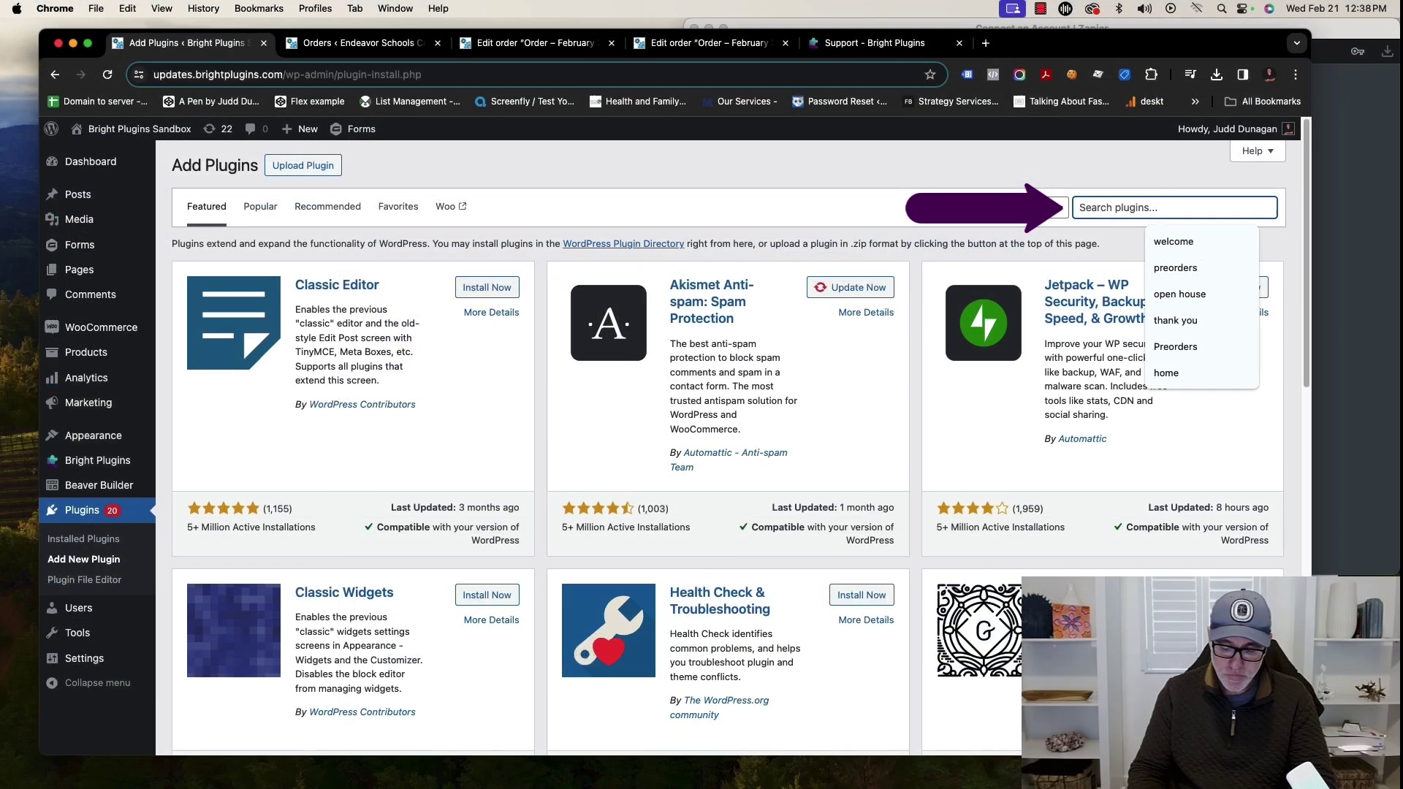
text(rders)
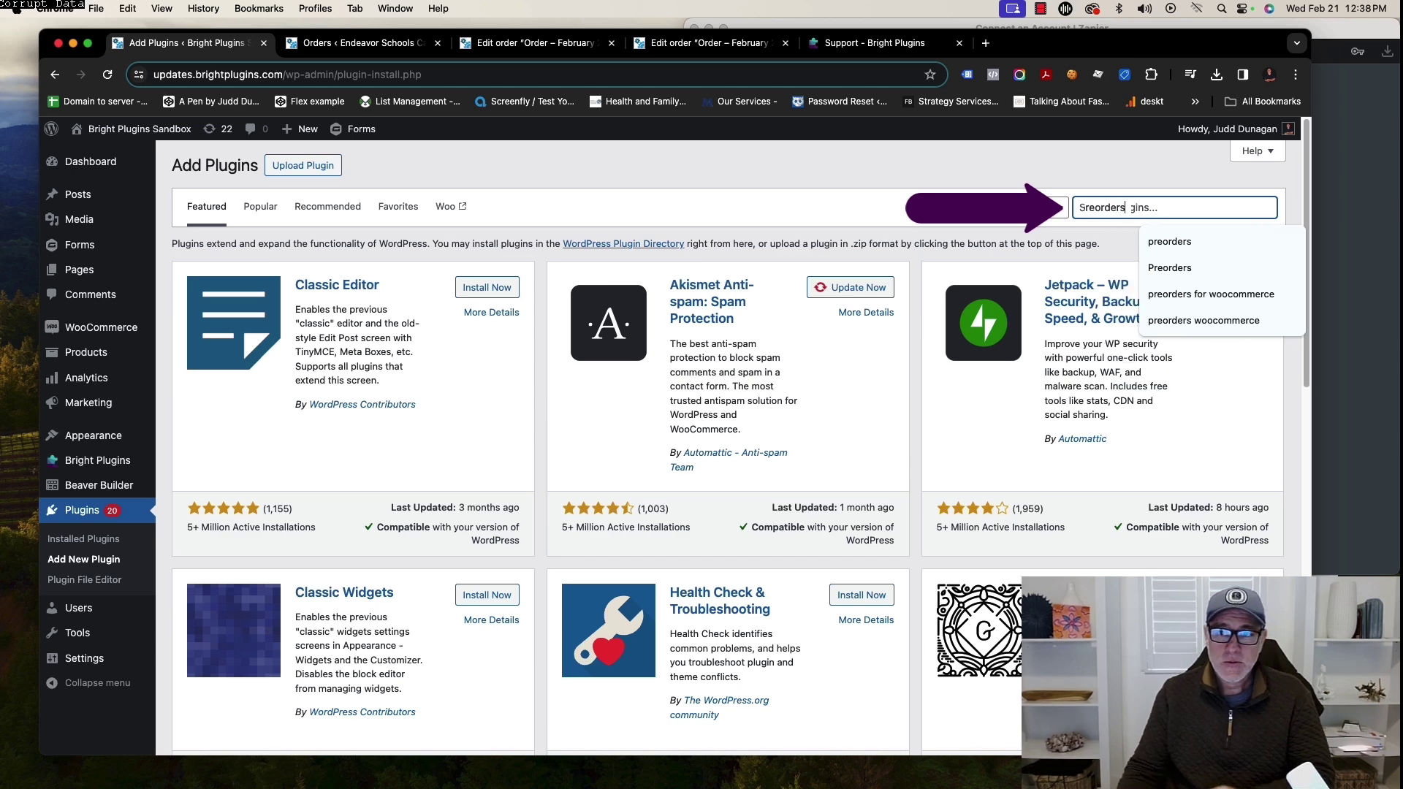
key(Return)
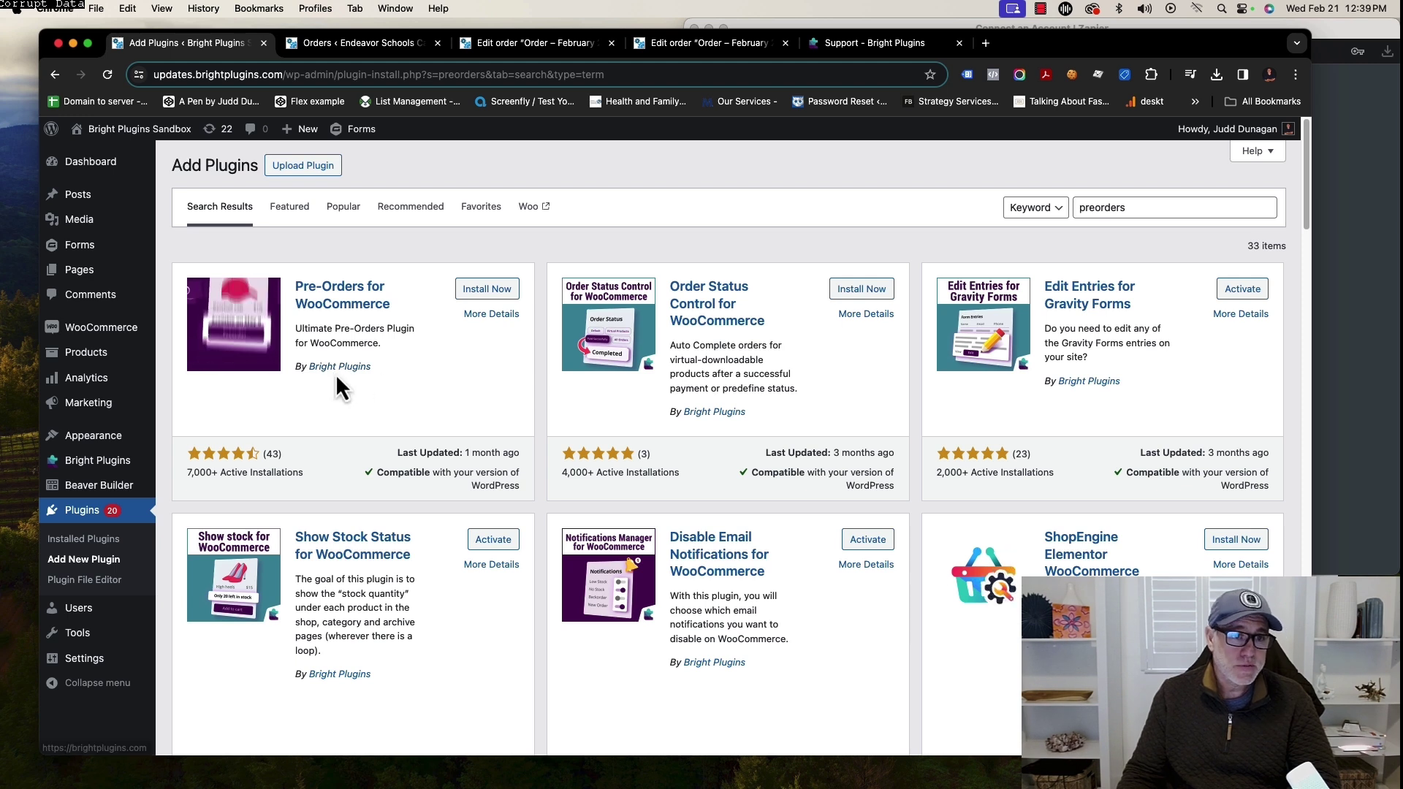
click(487, 289)
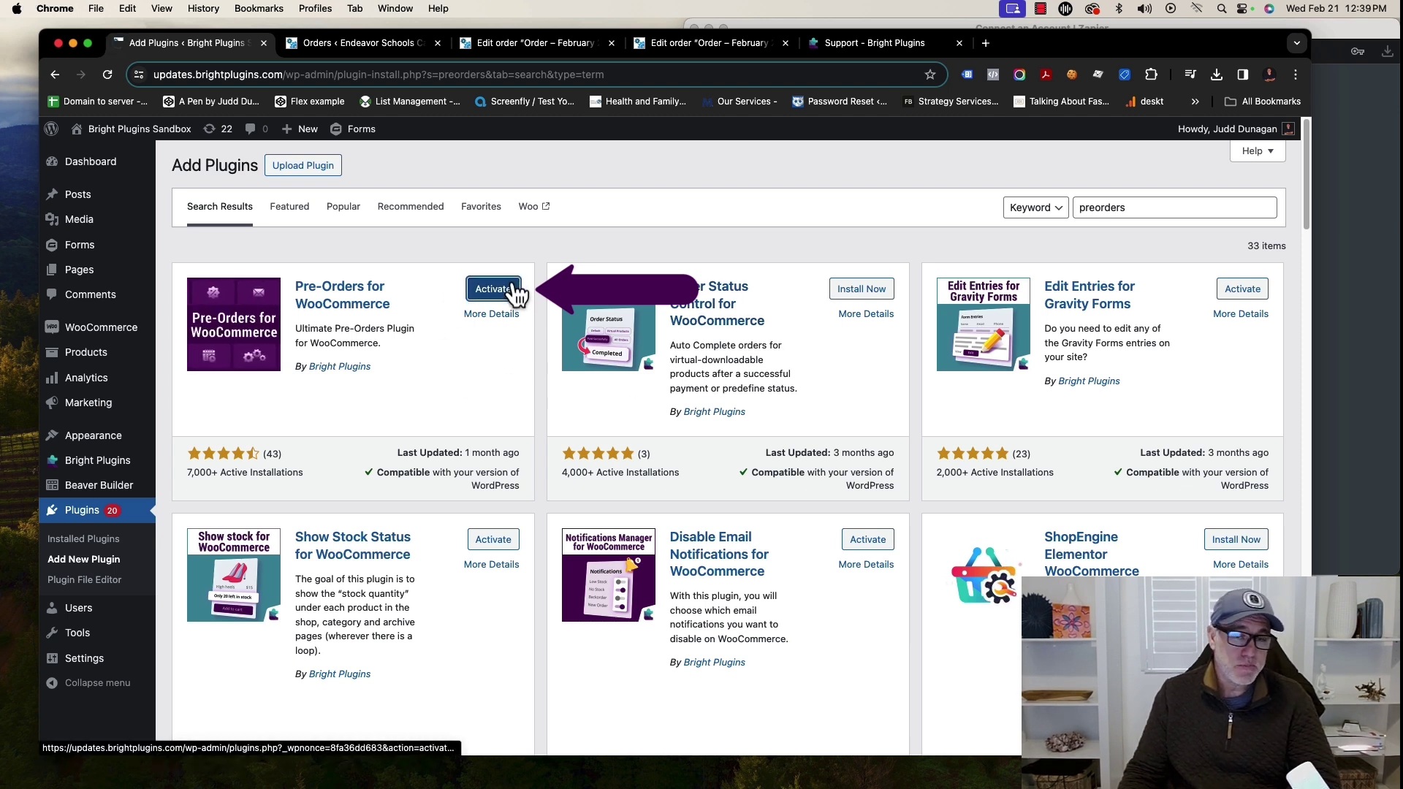
click(513, 292)
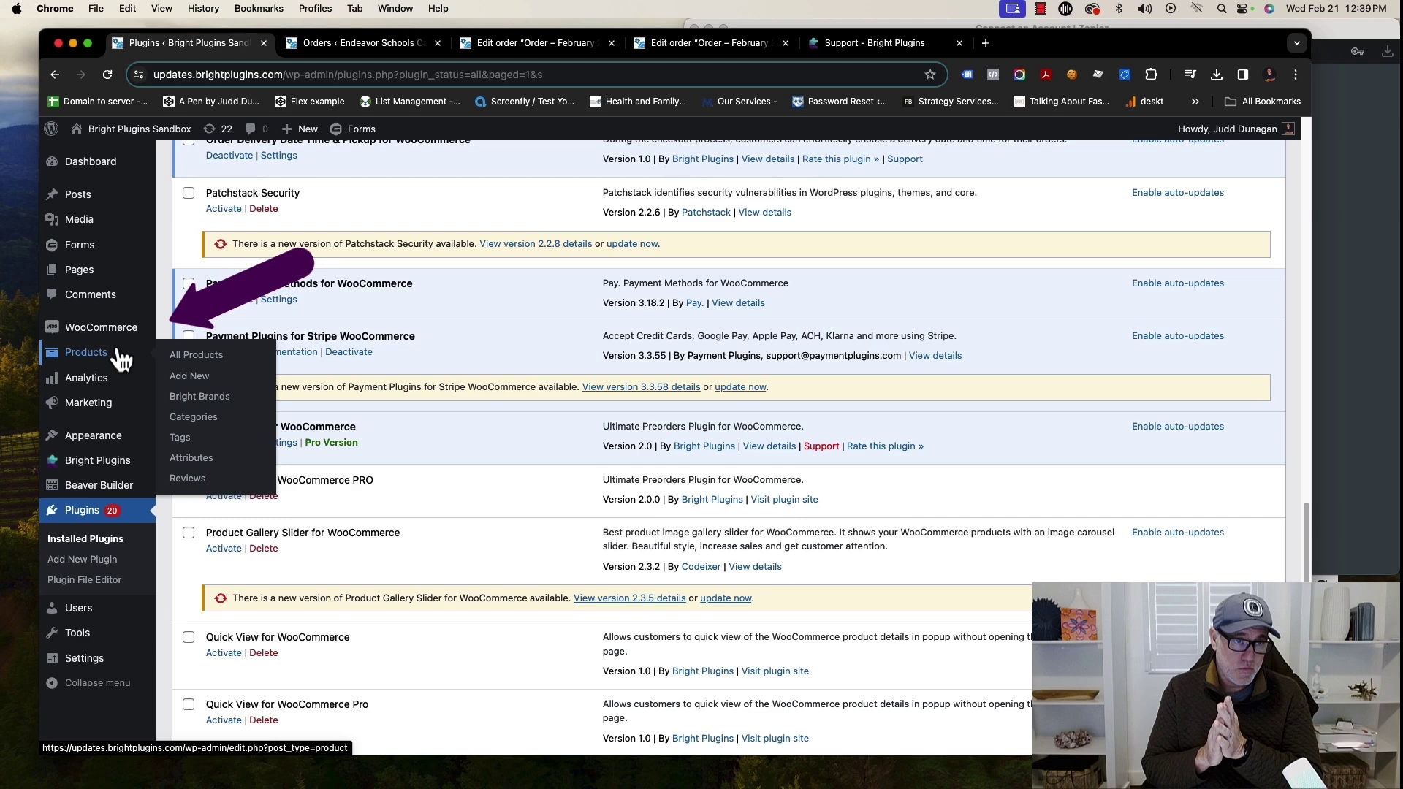
Start a new product named 'Demo Pre-order' and keep it a Simple product
click(121, 358)
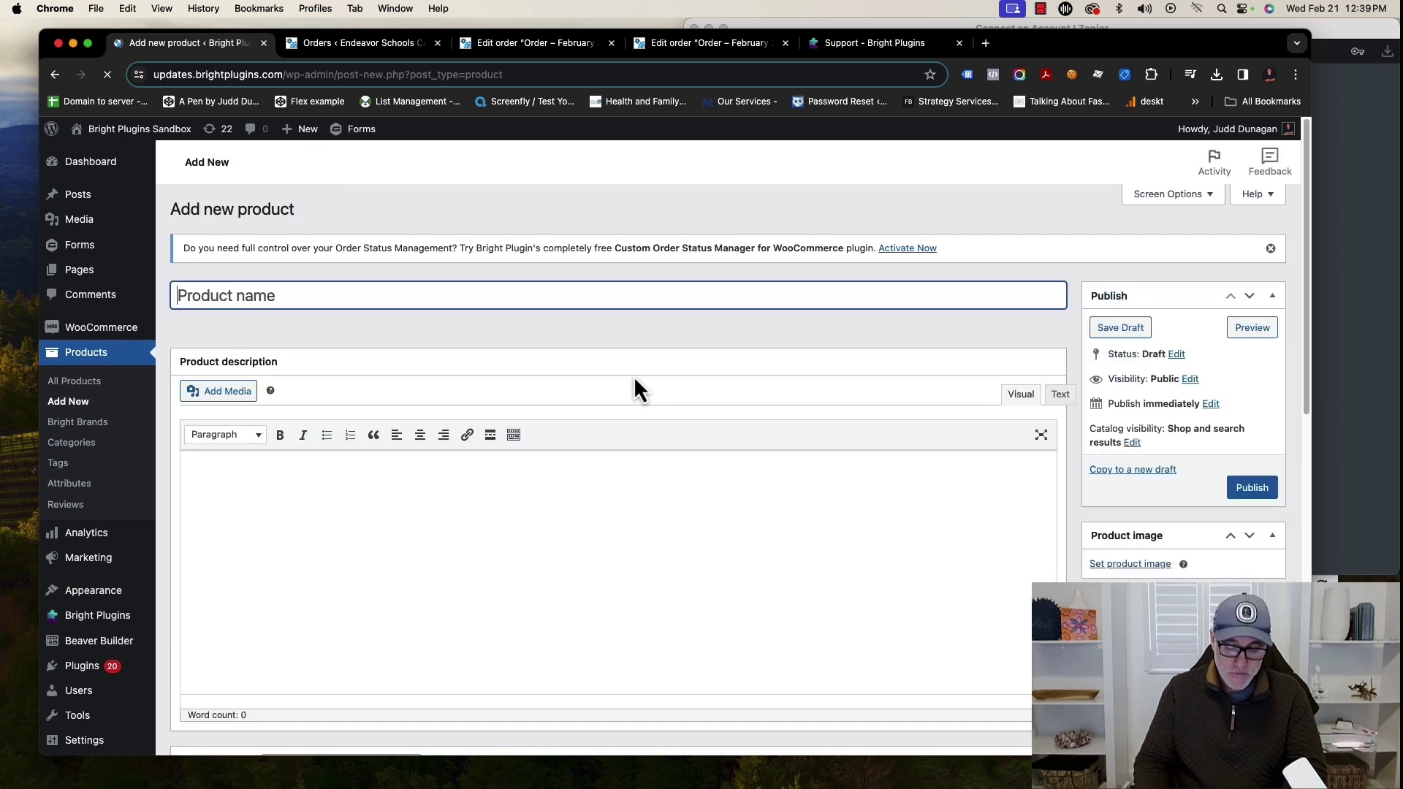
text(Demo Pre-order)
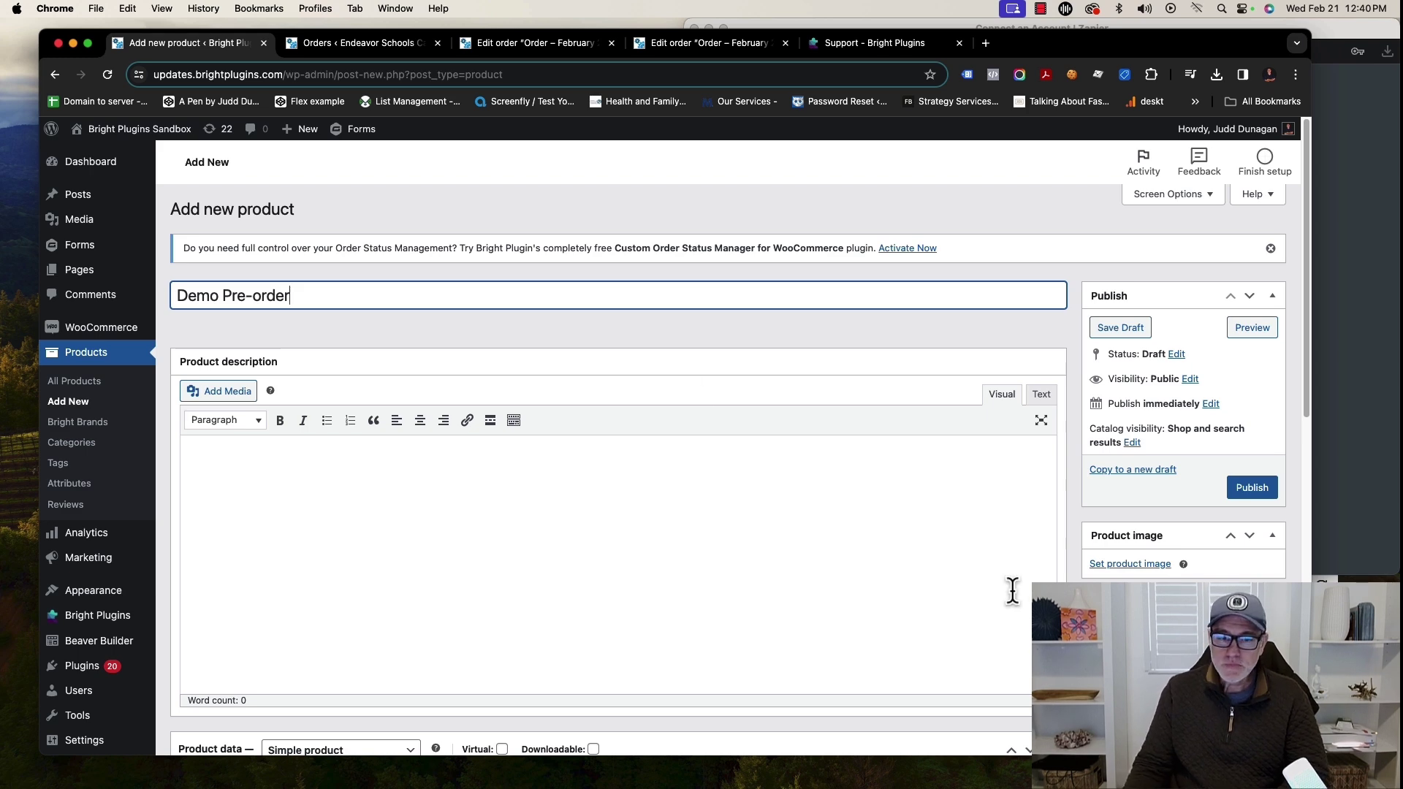
scroll(884, 596, down, 6)
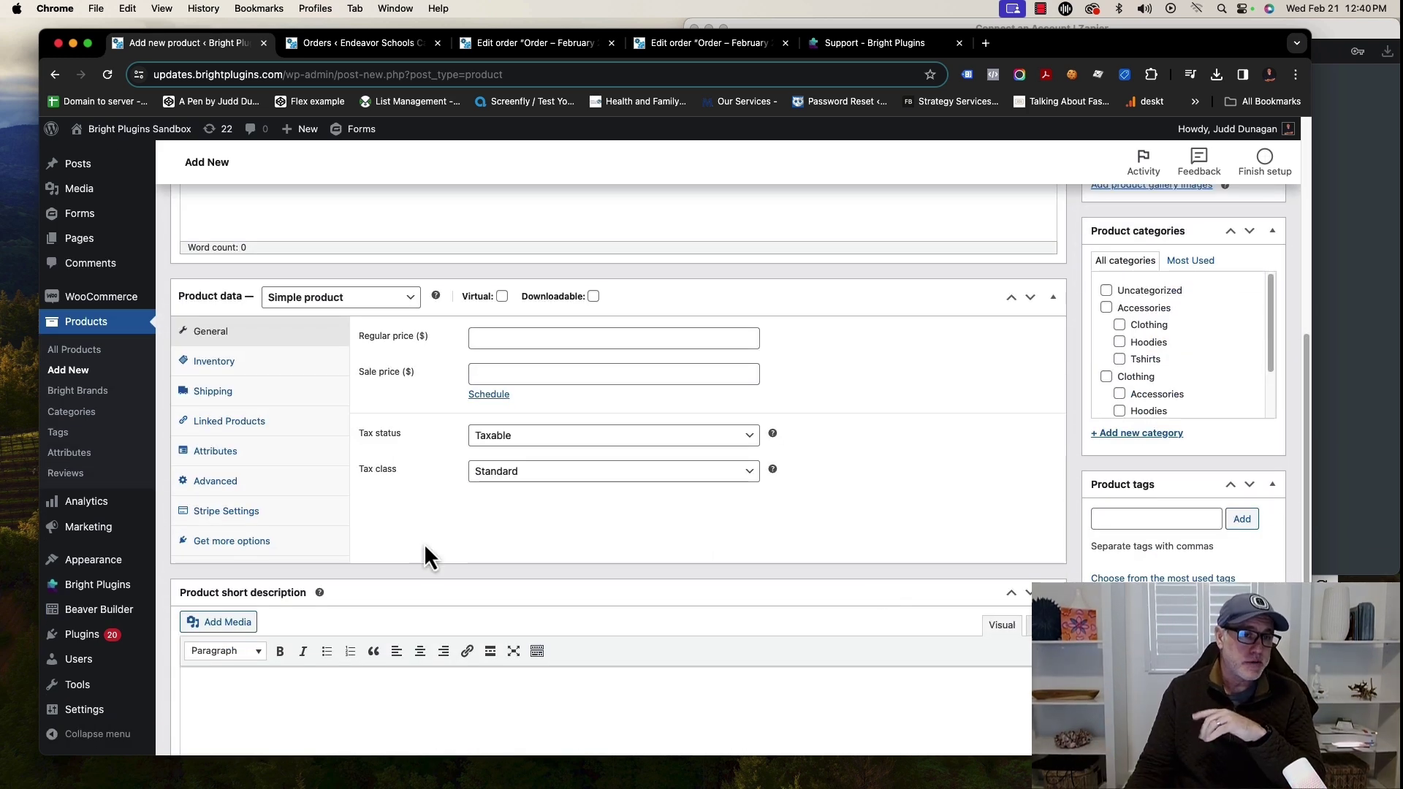
click(395, 307)
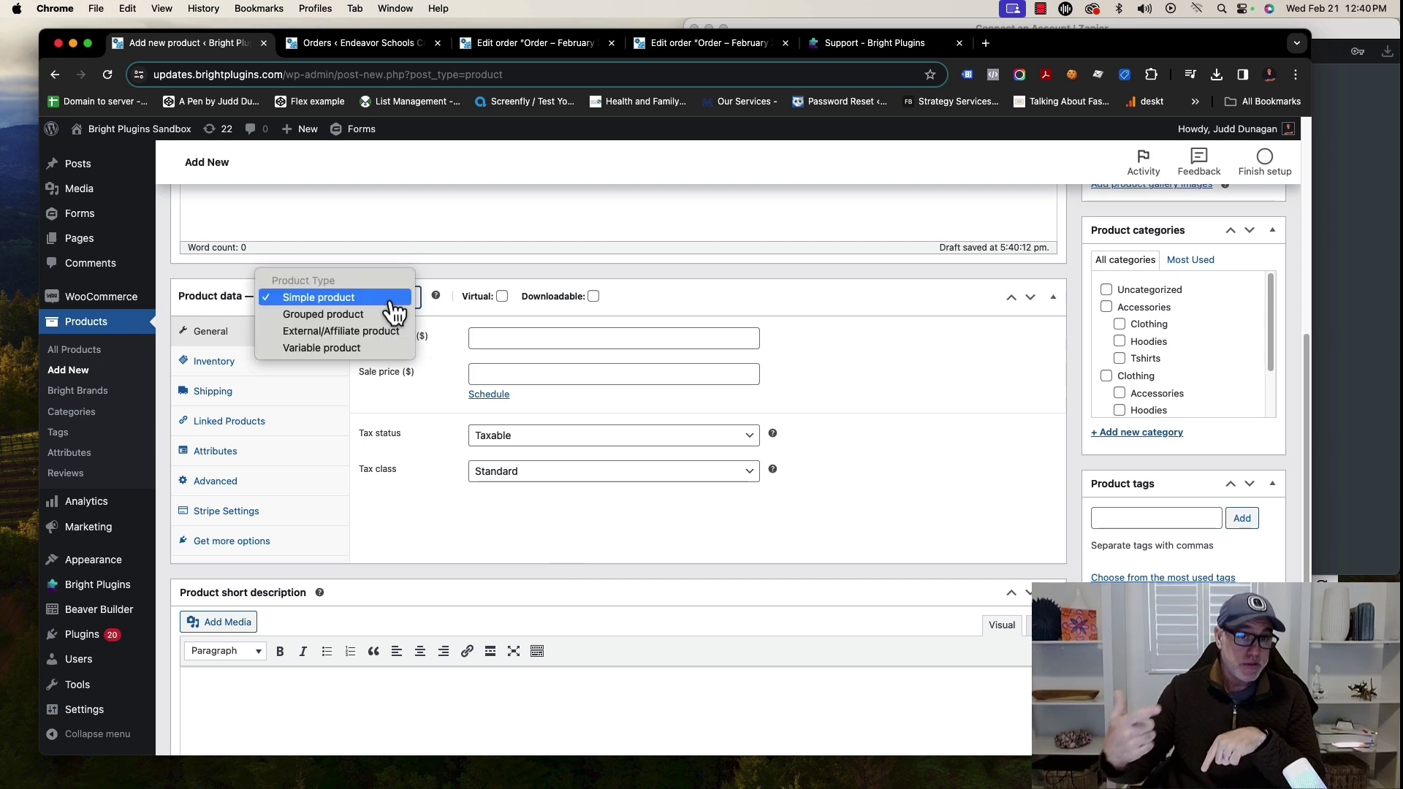
click(426, 306)
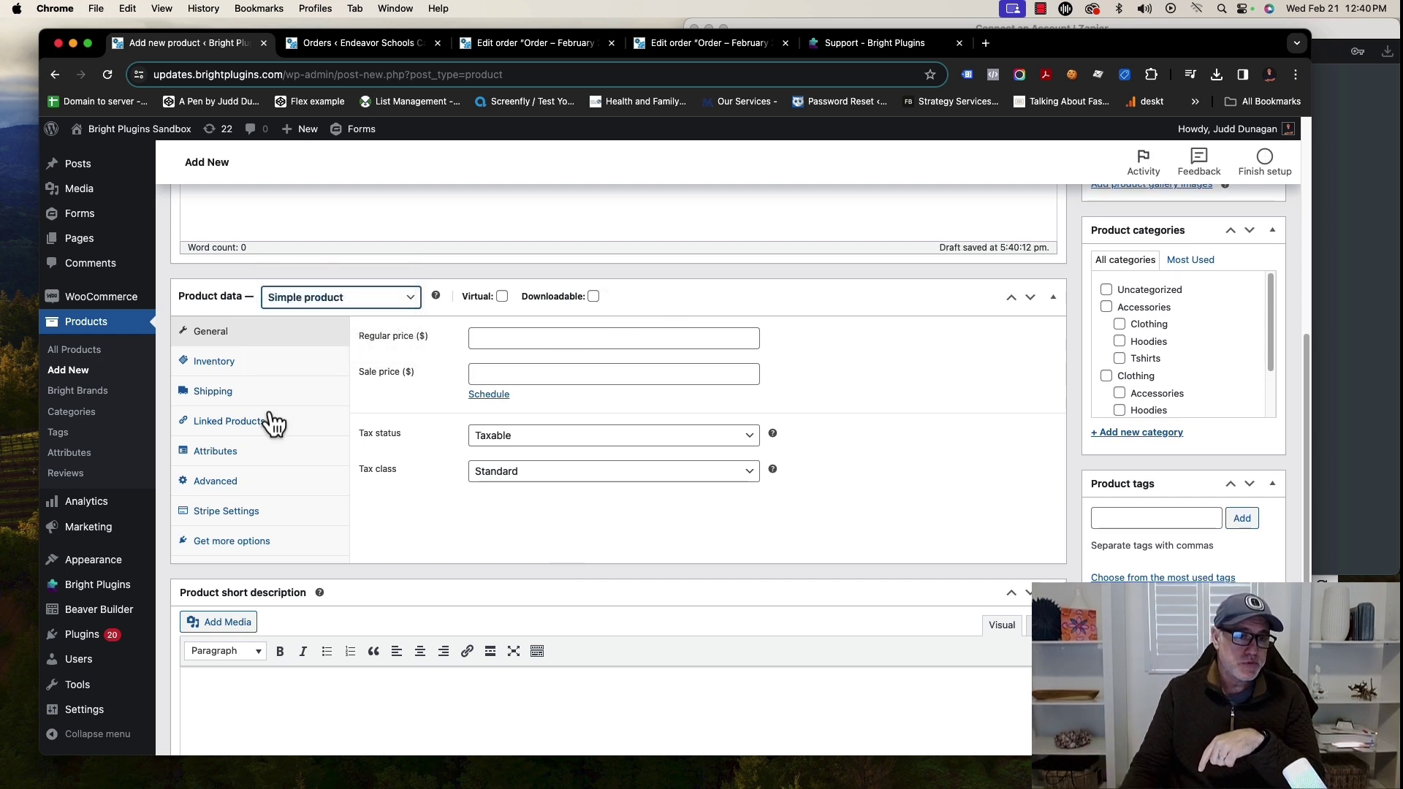
In Inventory, tick Pre Order Product and set the pre-order date to March 22, 2024
click(238, 362)
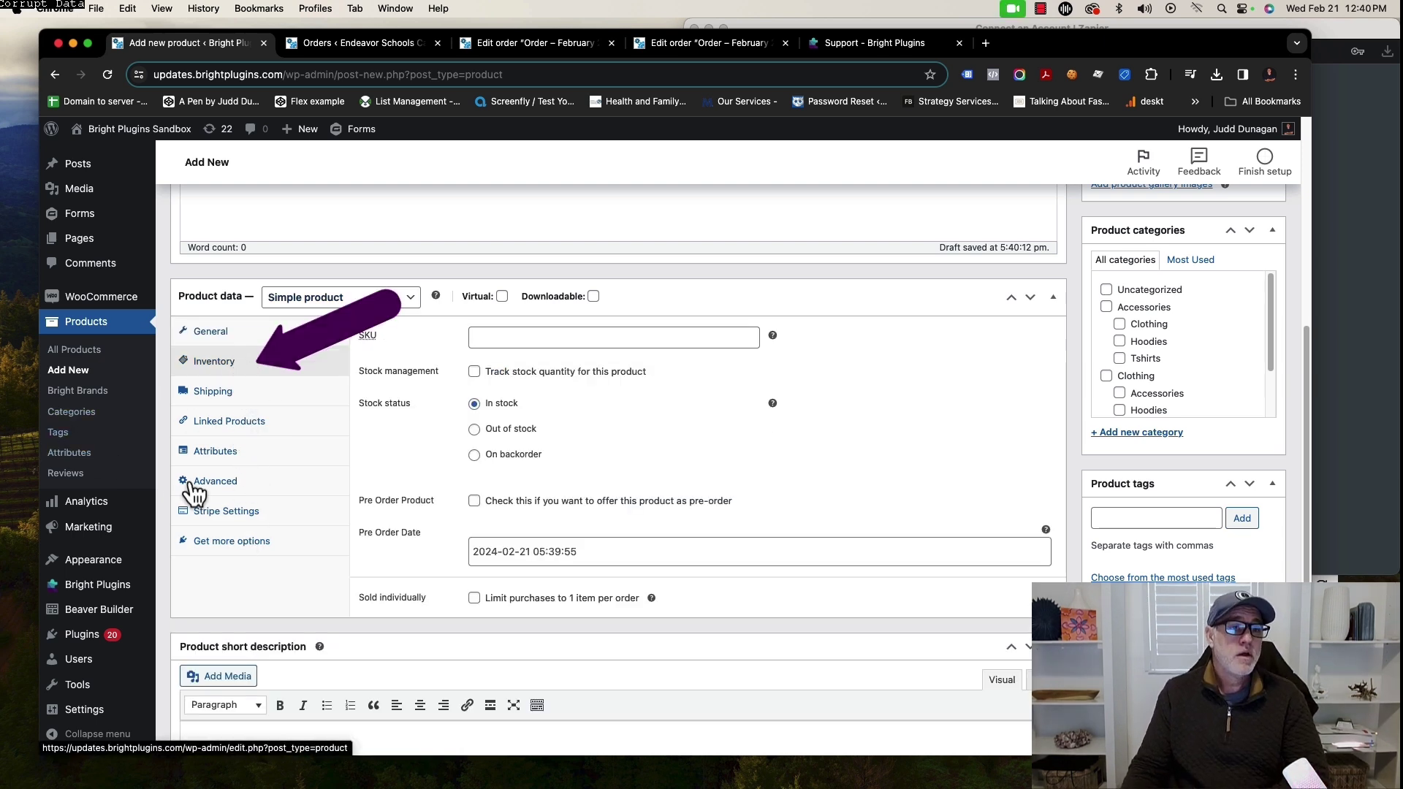
scroll(496, 402, up, 6)
scroll(499, 406, down, 7)
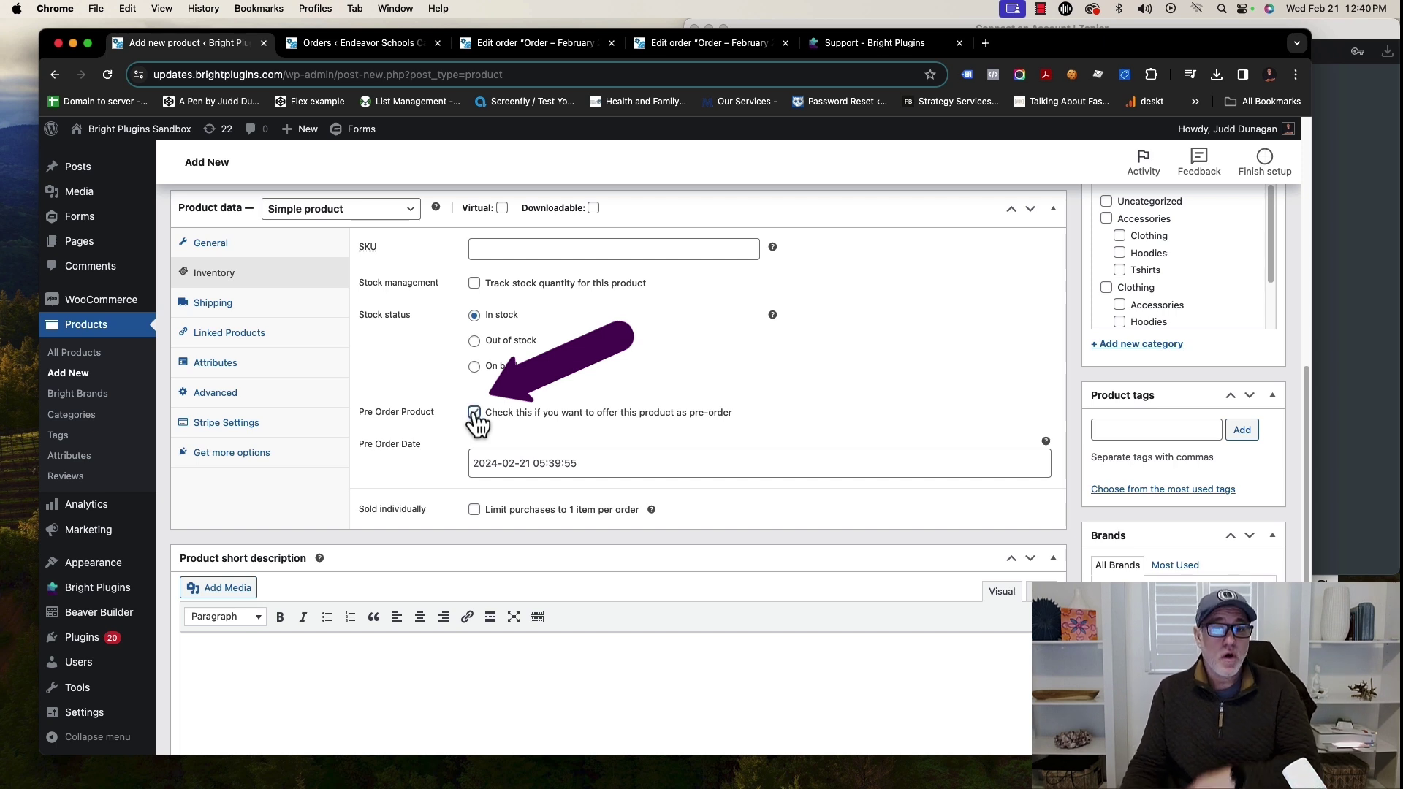
click(474, 413)
click(578, 463)
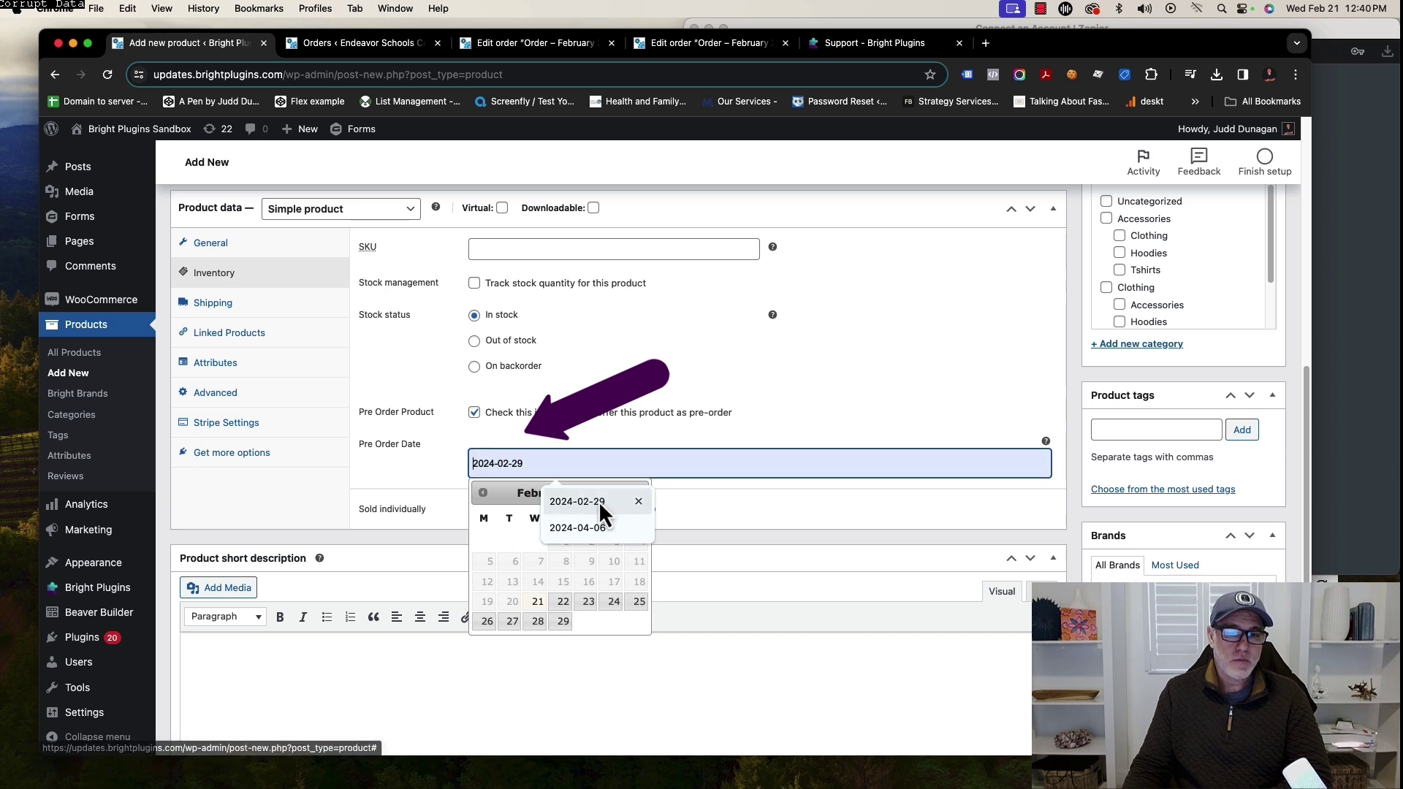
click(636, 502)
click(637, 502)
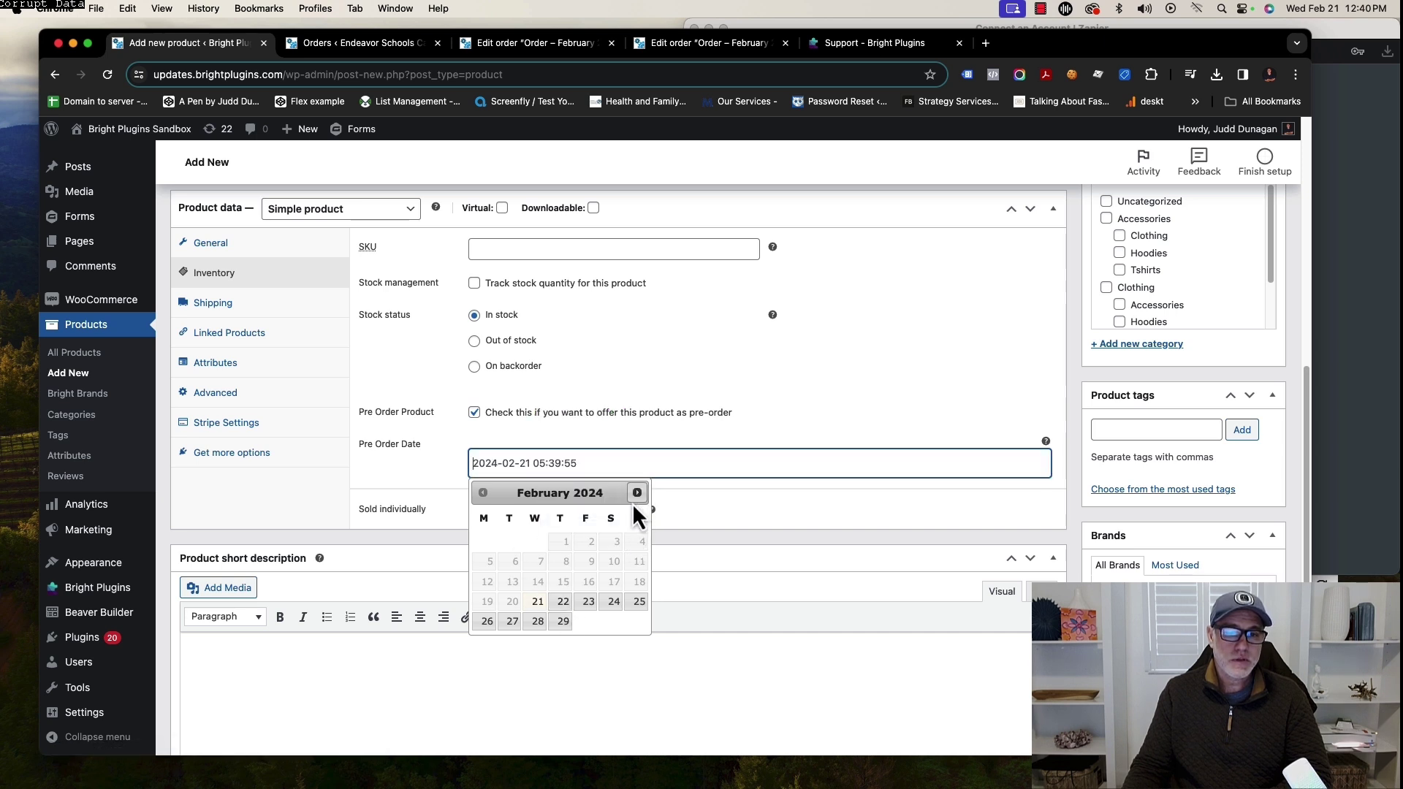
click(636, 494)
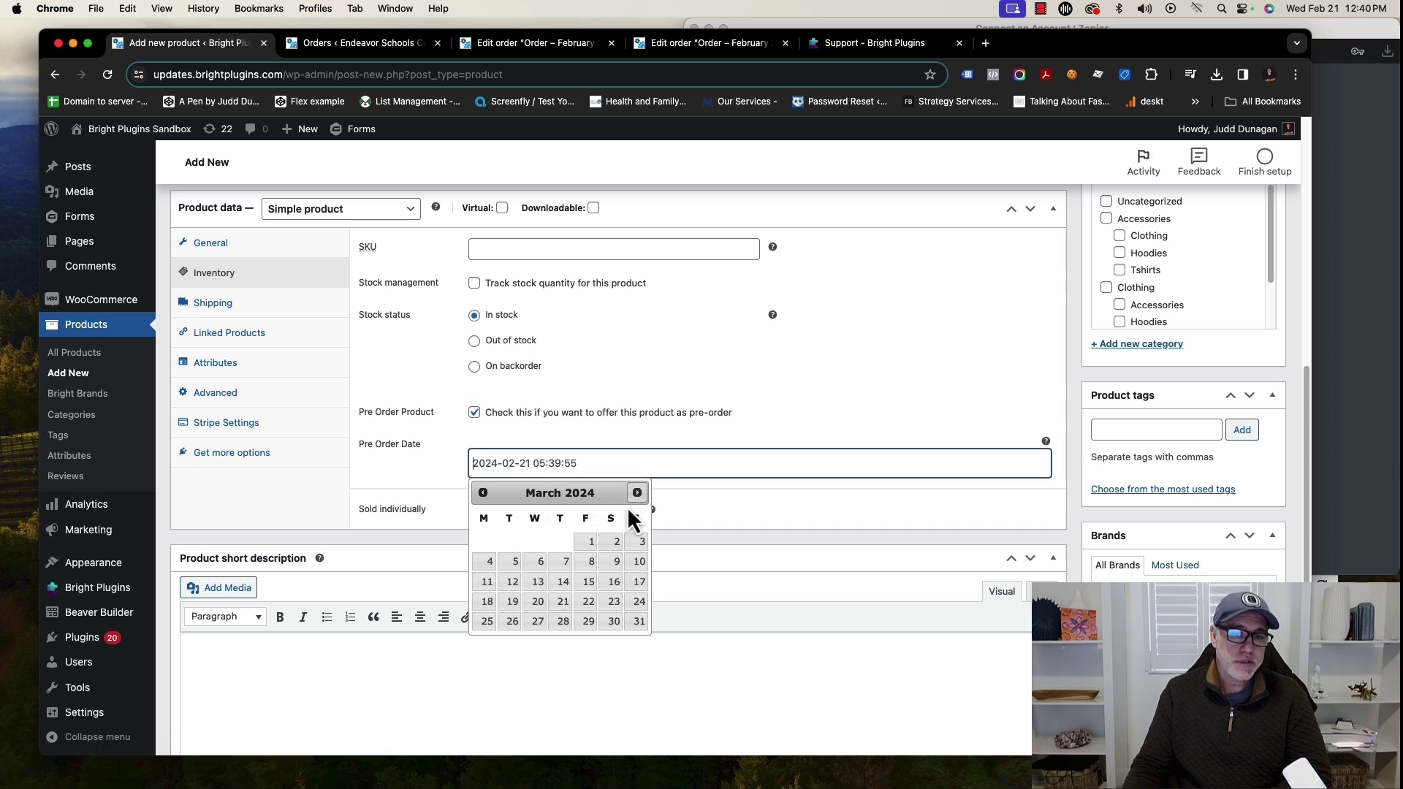
click(584, 604)
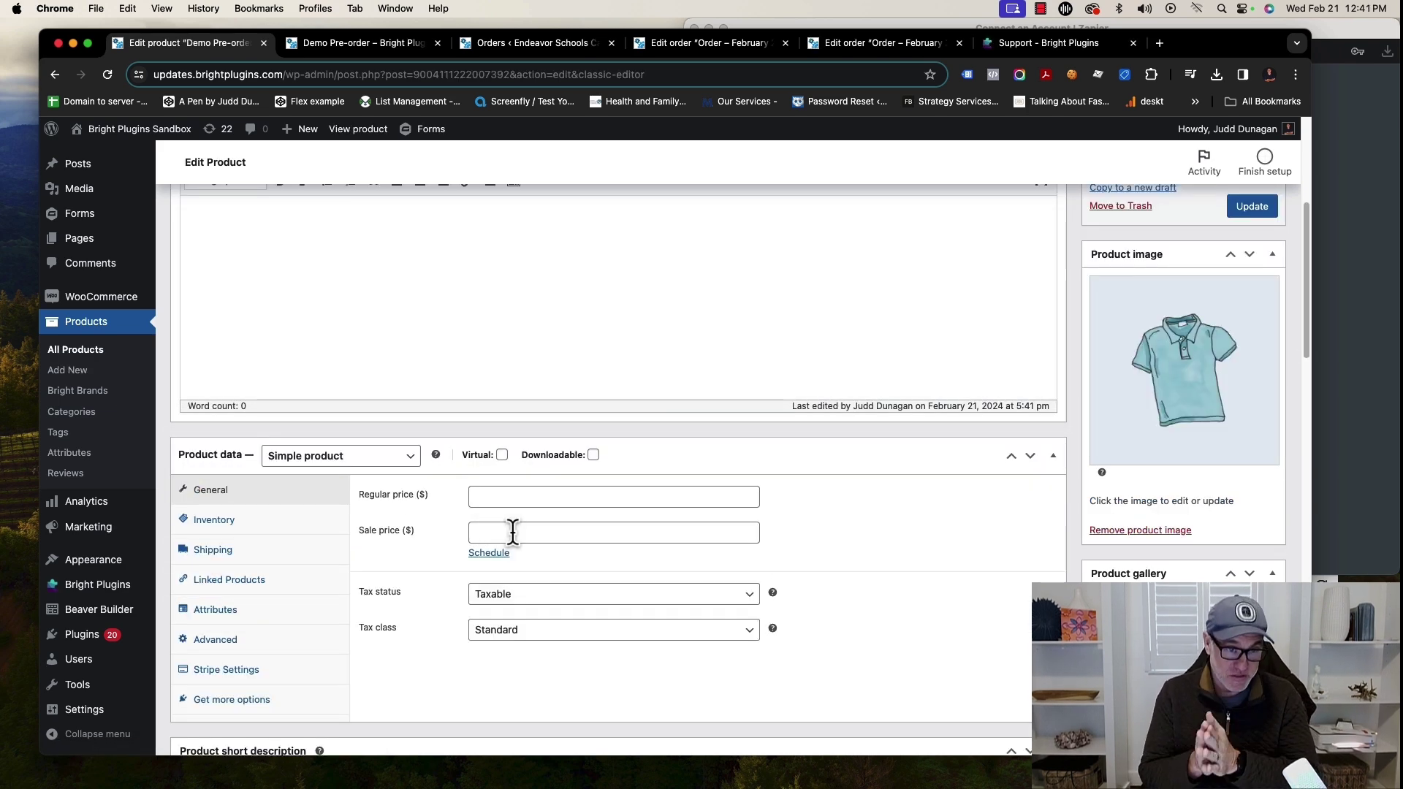
Enter the $12 regular price, view the published storefront page in a new tab, then return to editing
click(511, 497)
text(1)
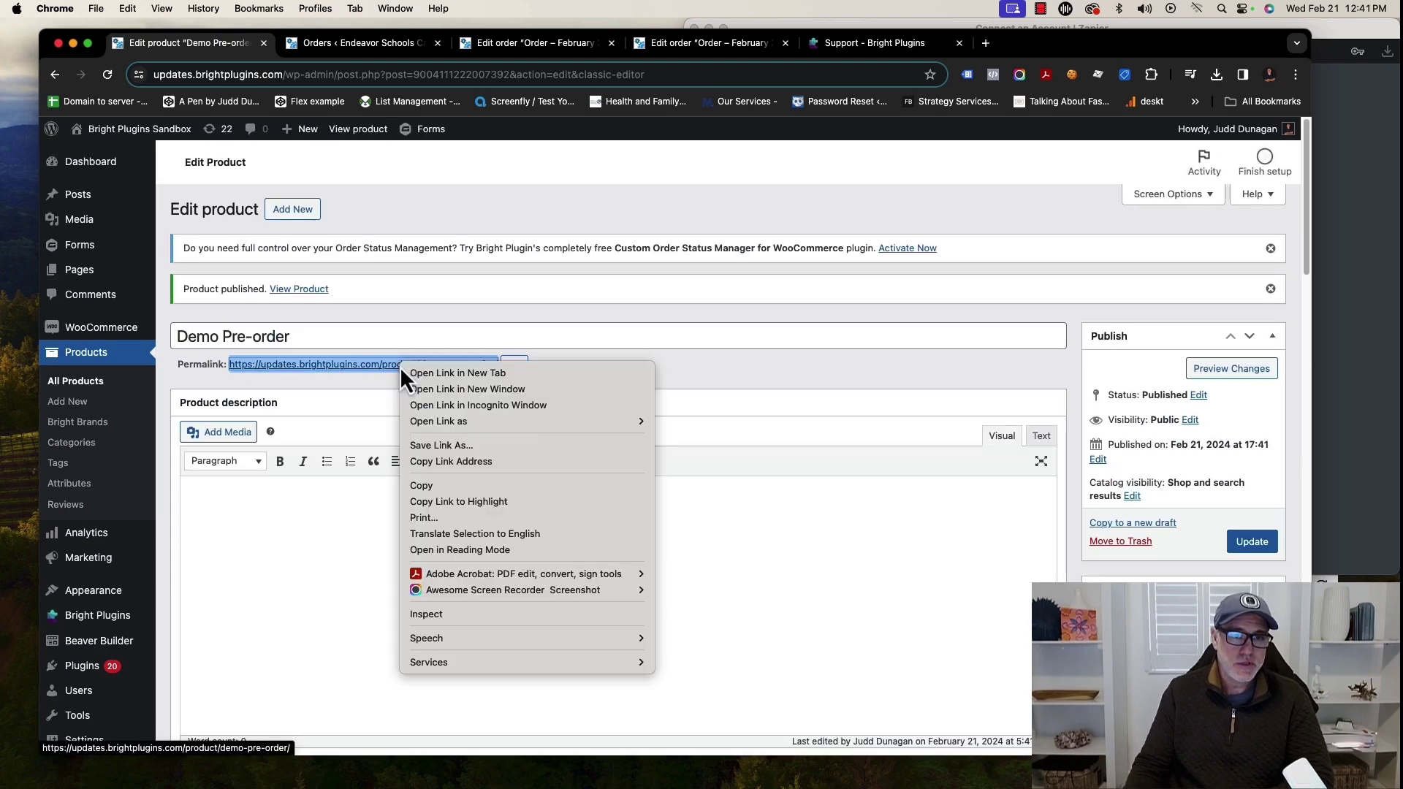
click(410, 371)
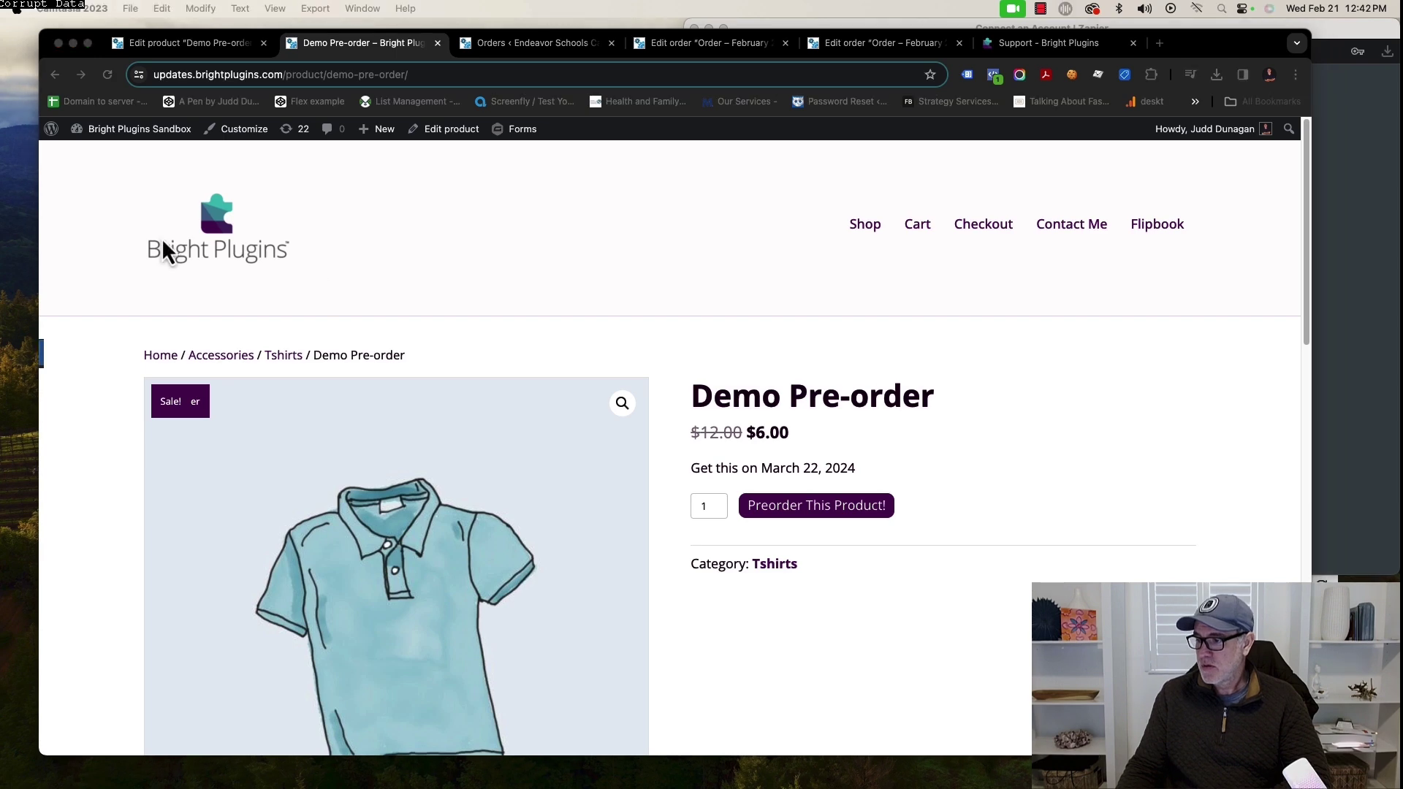
key(super+shift+2)
click(180, 53)
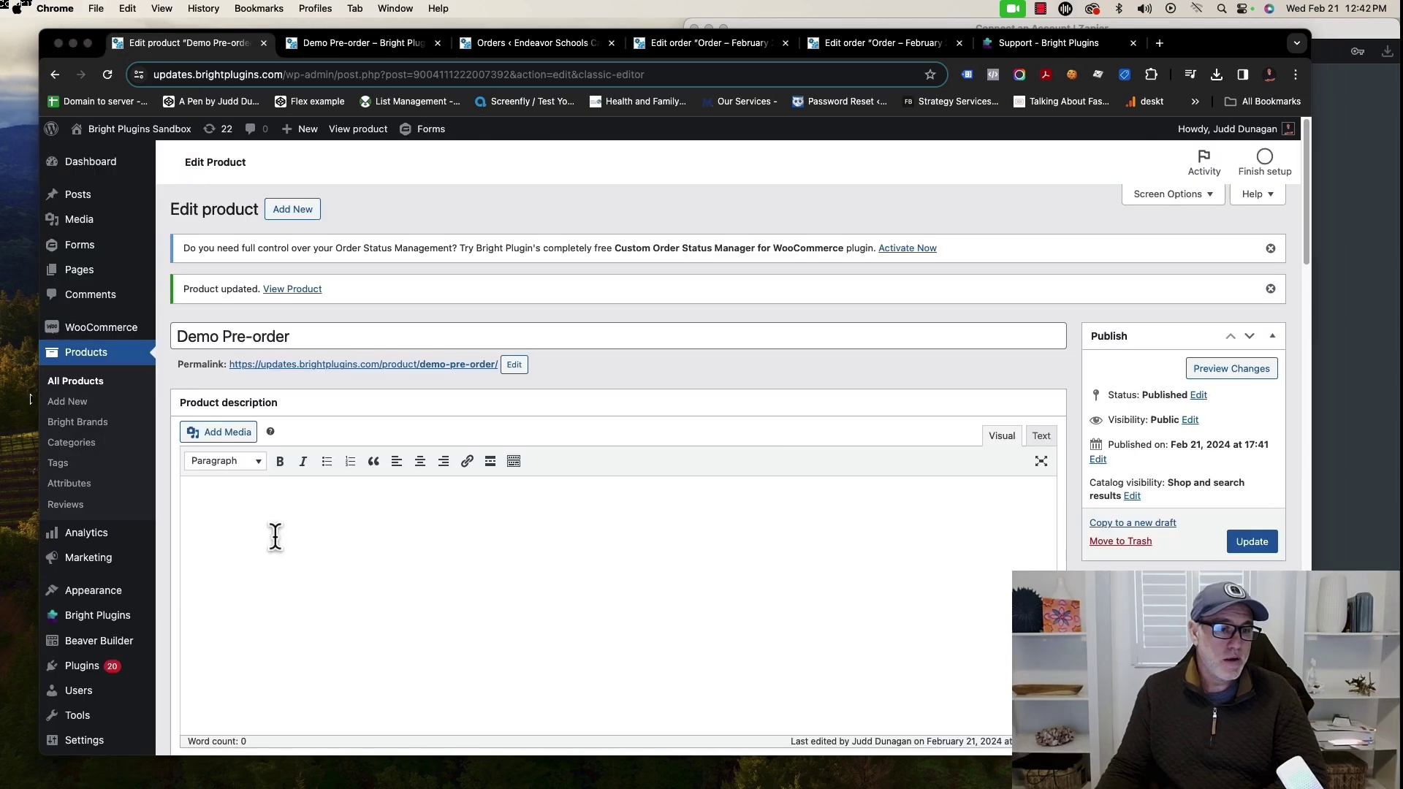
mouse_move(110, 600)
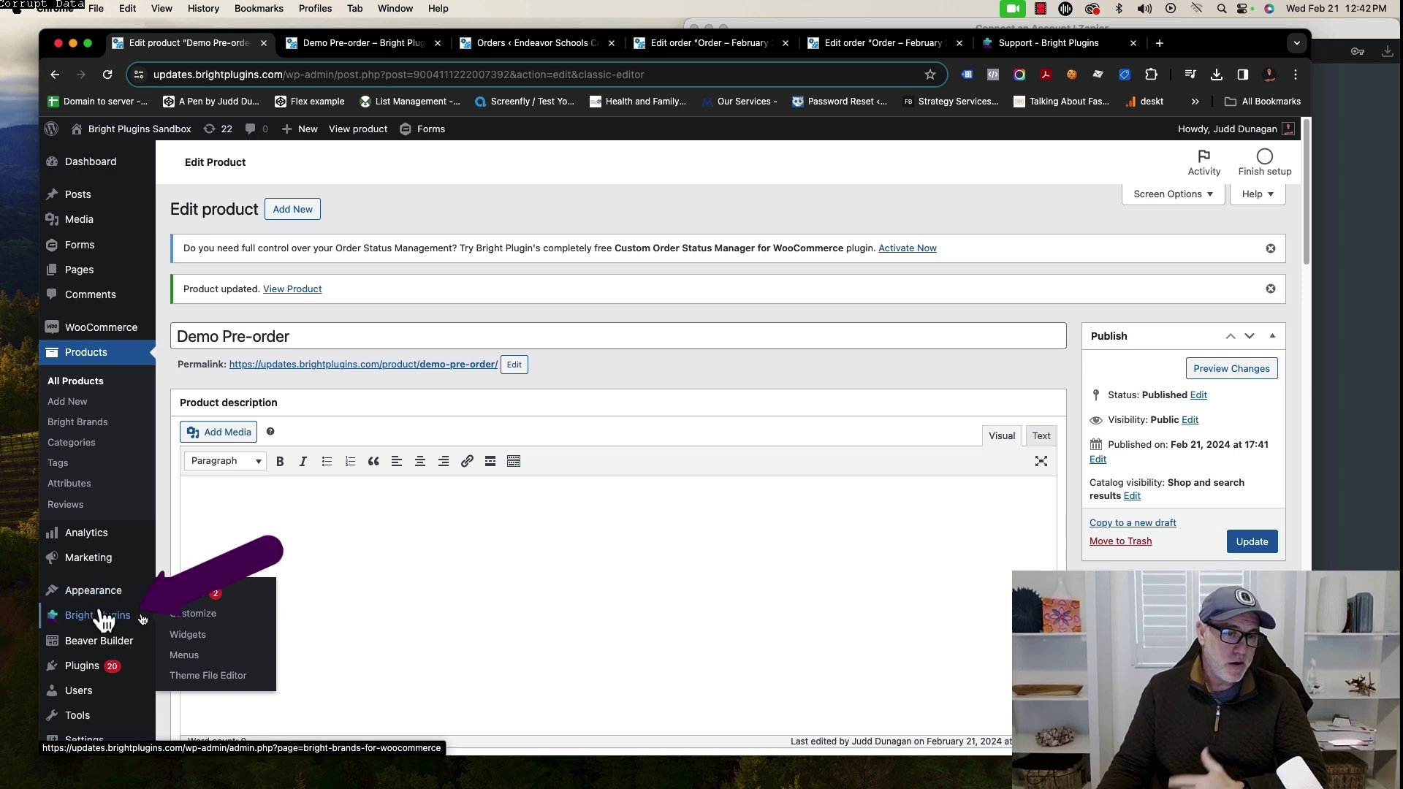
Open the Pre-Orders plugin settings and leave the Pre-Order Modes option unchanged
mouse_move(148, 626)
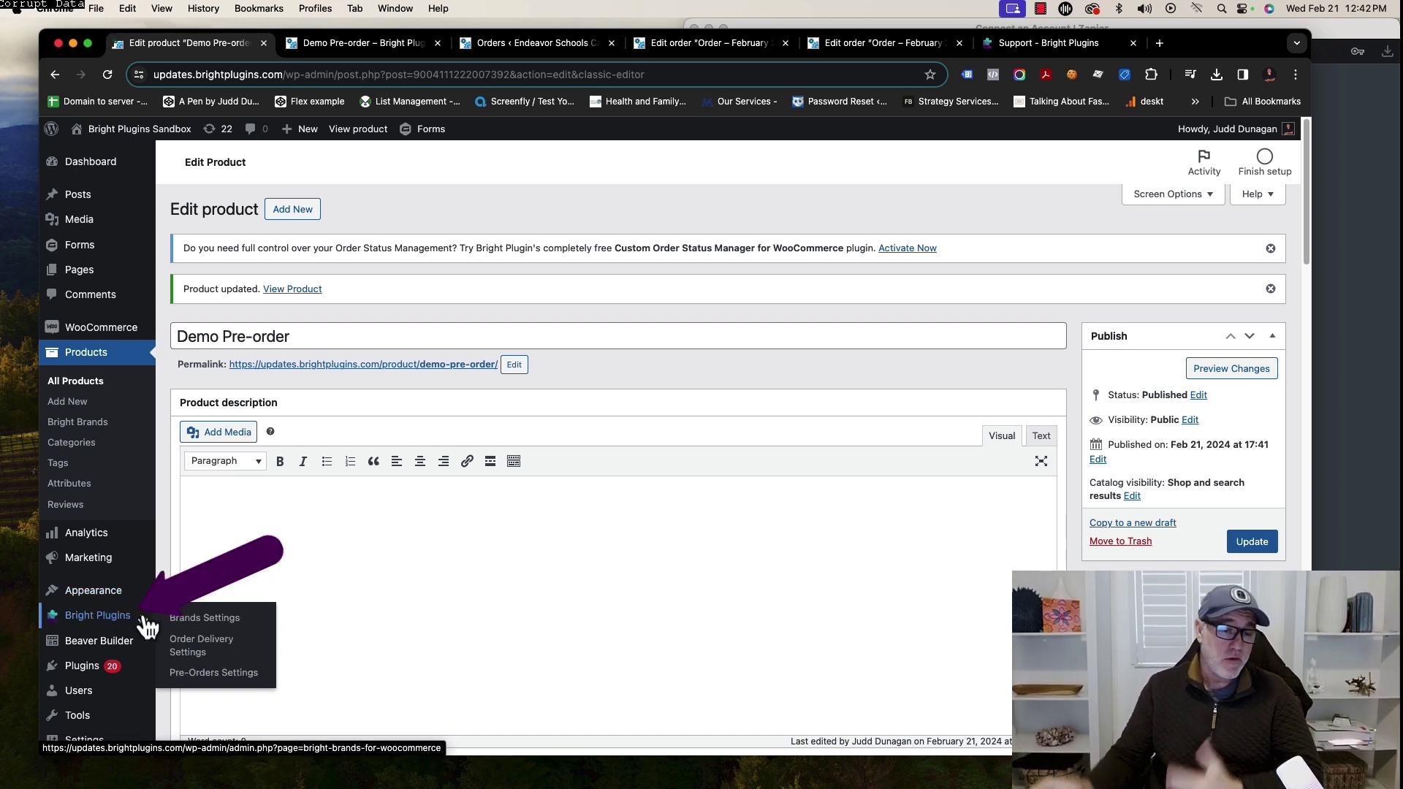
click(235, 674)
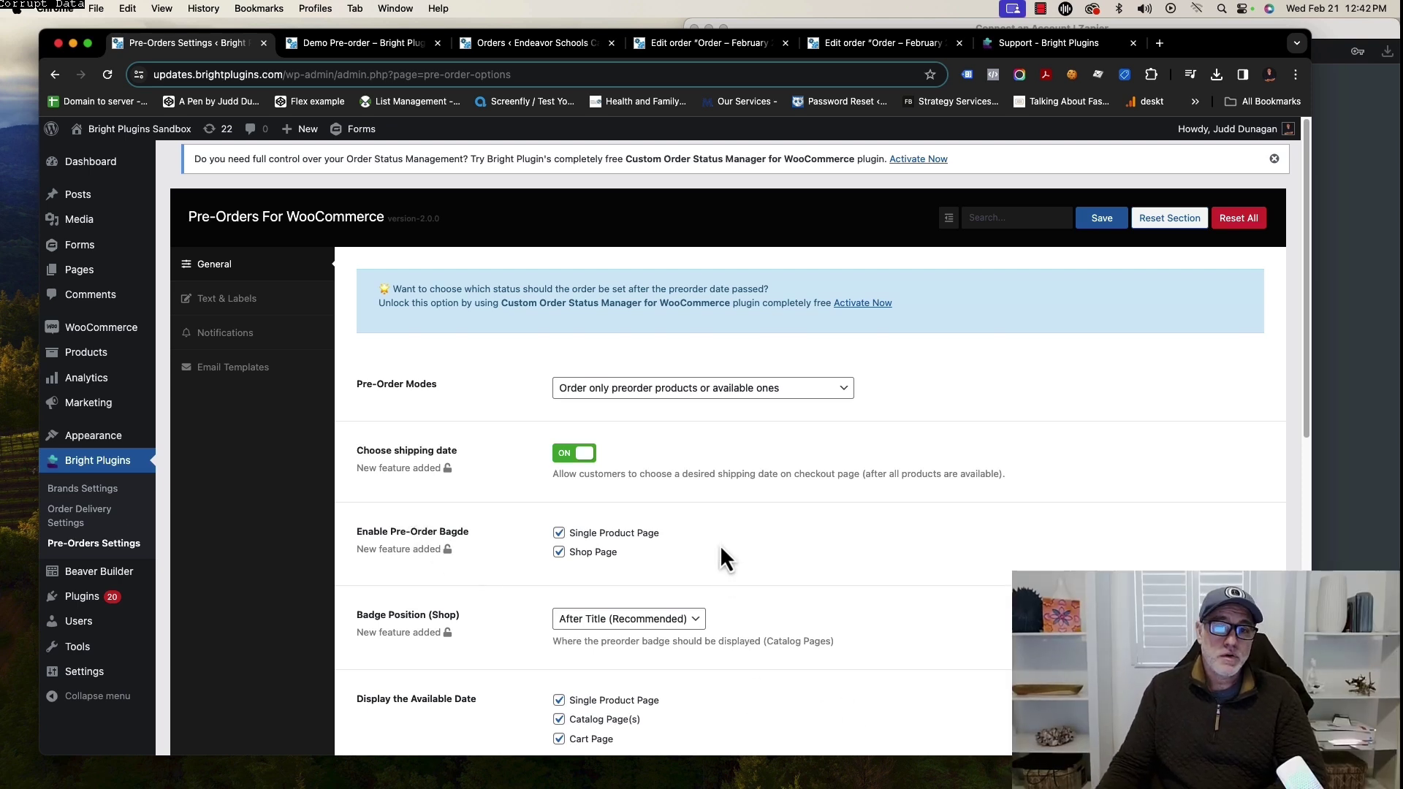
click(735, 390)
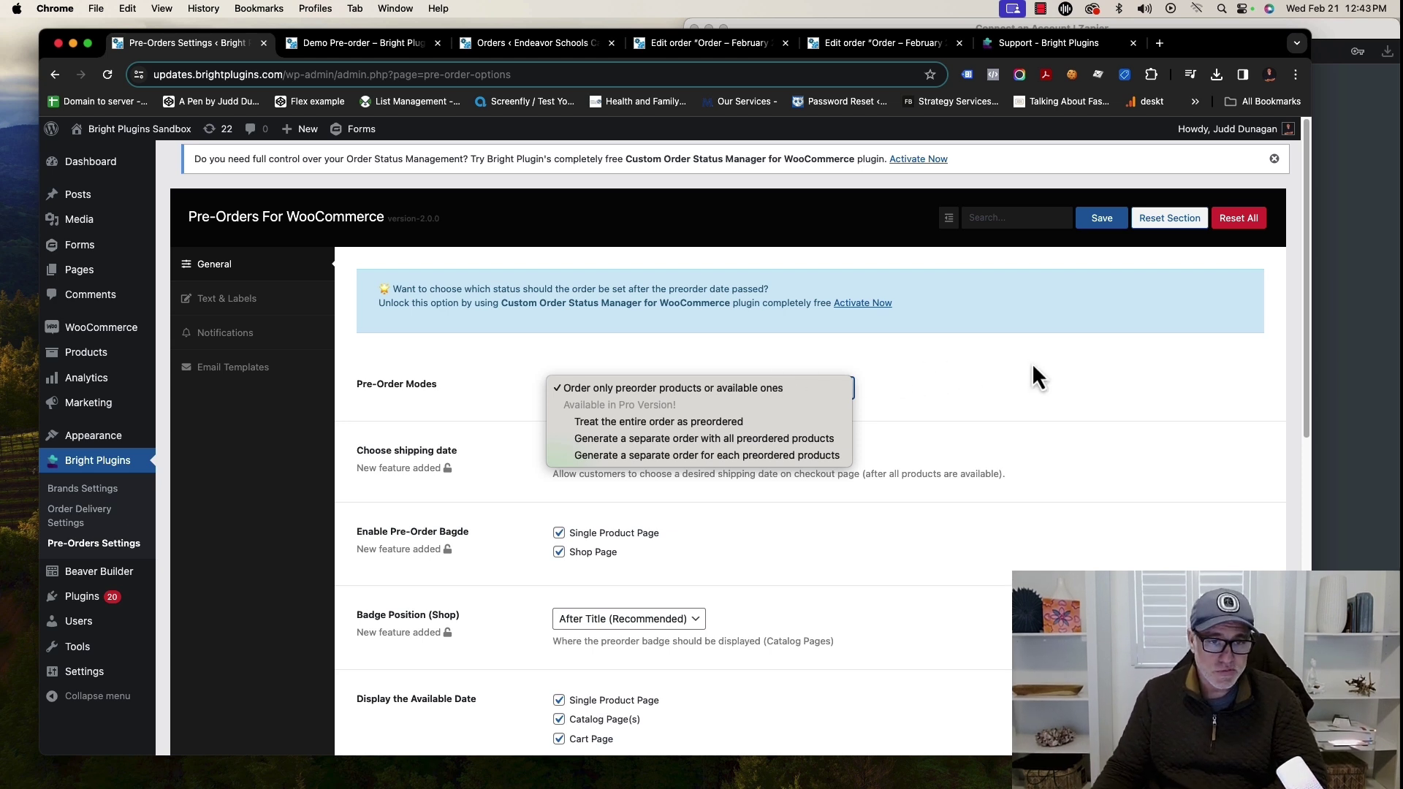
click(1028, 405)
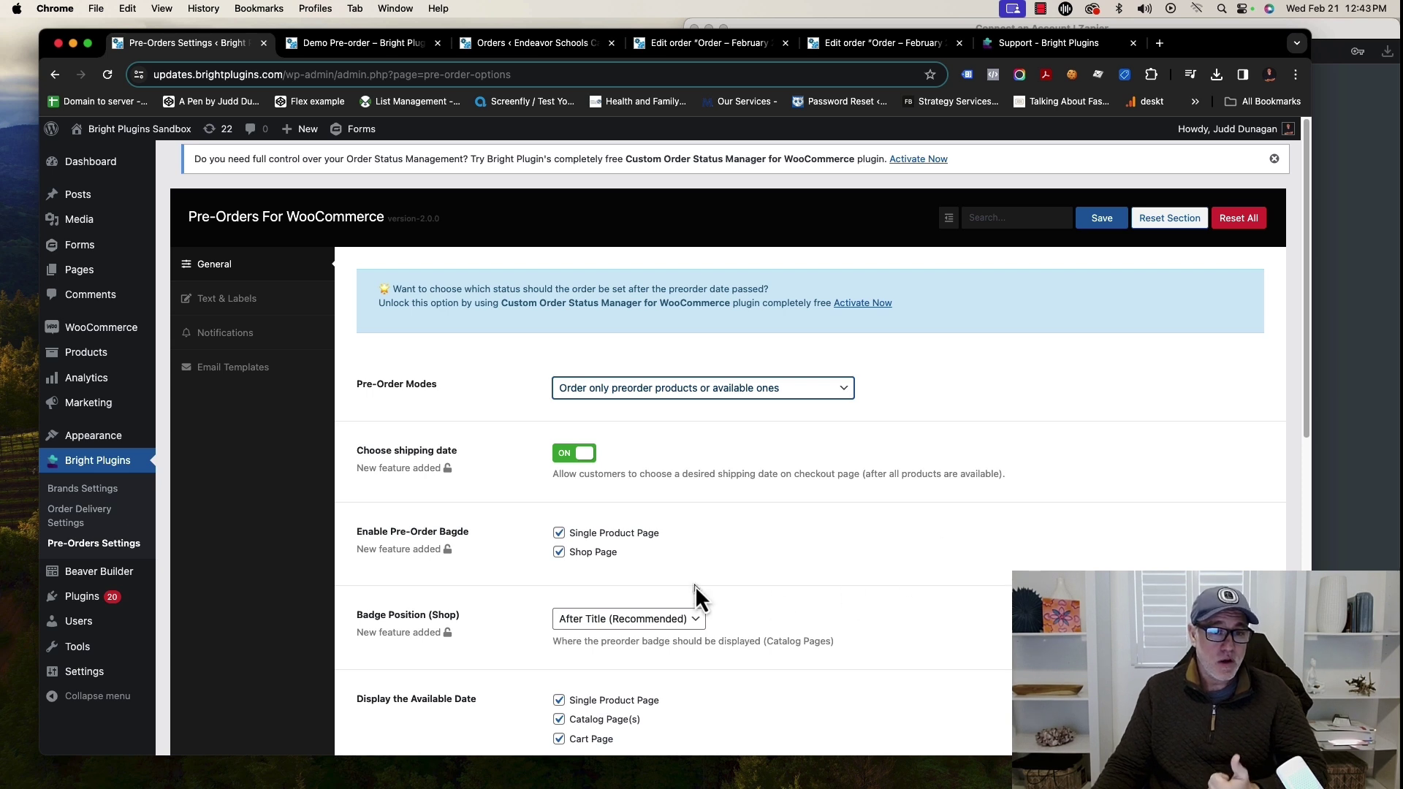
scroll(696, 590, down, 2)
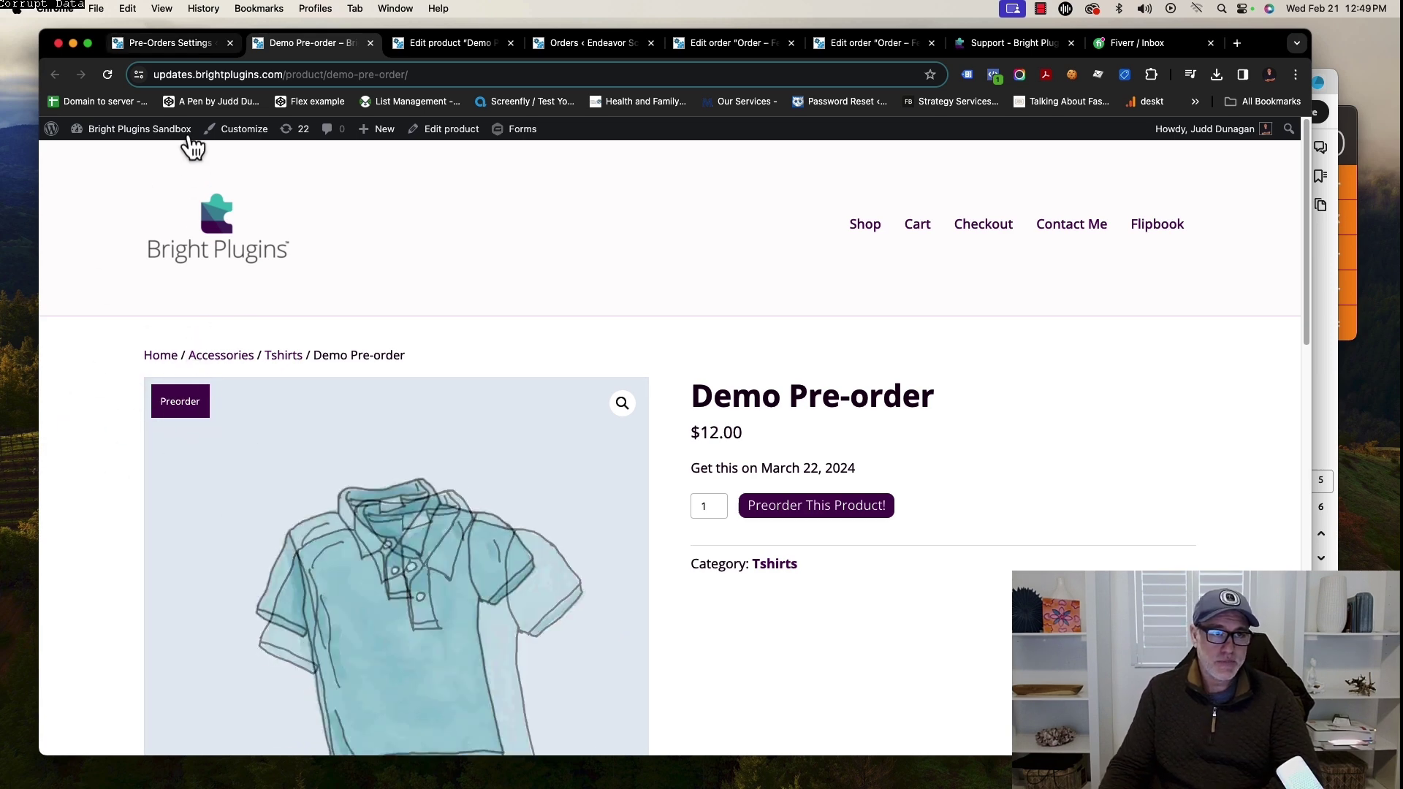
click(190, 44)
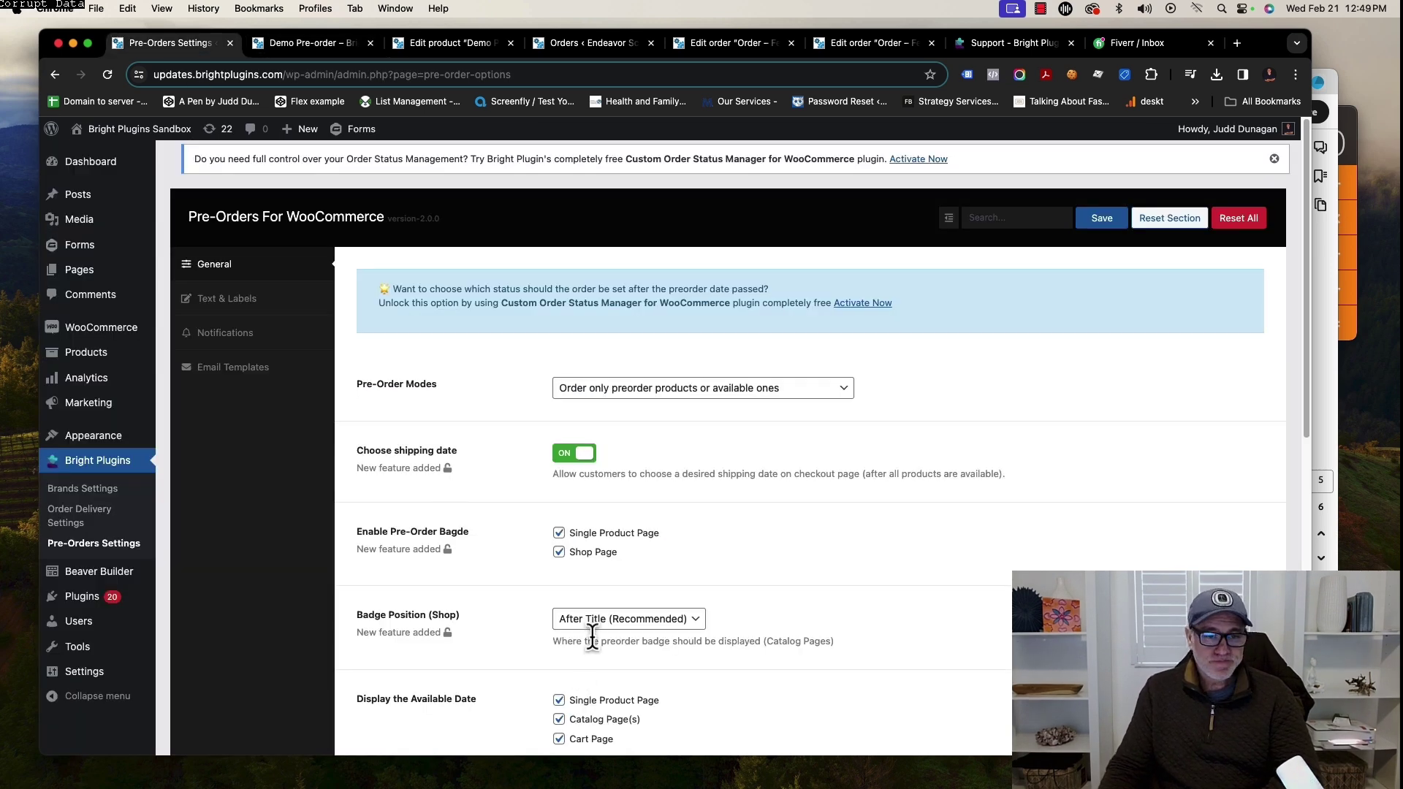
scroll(718, 556, down, 3)
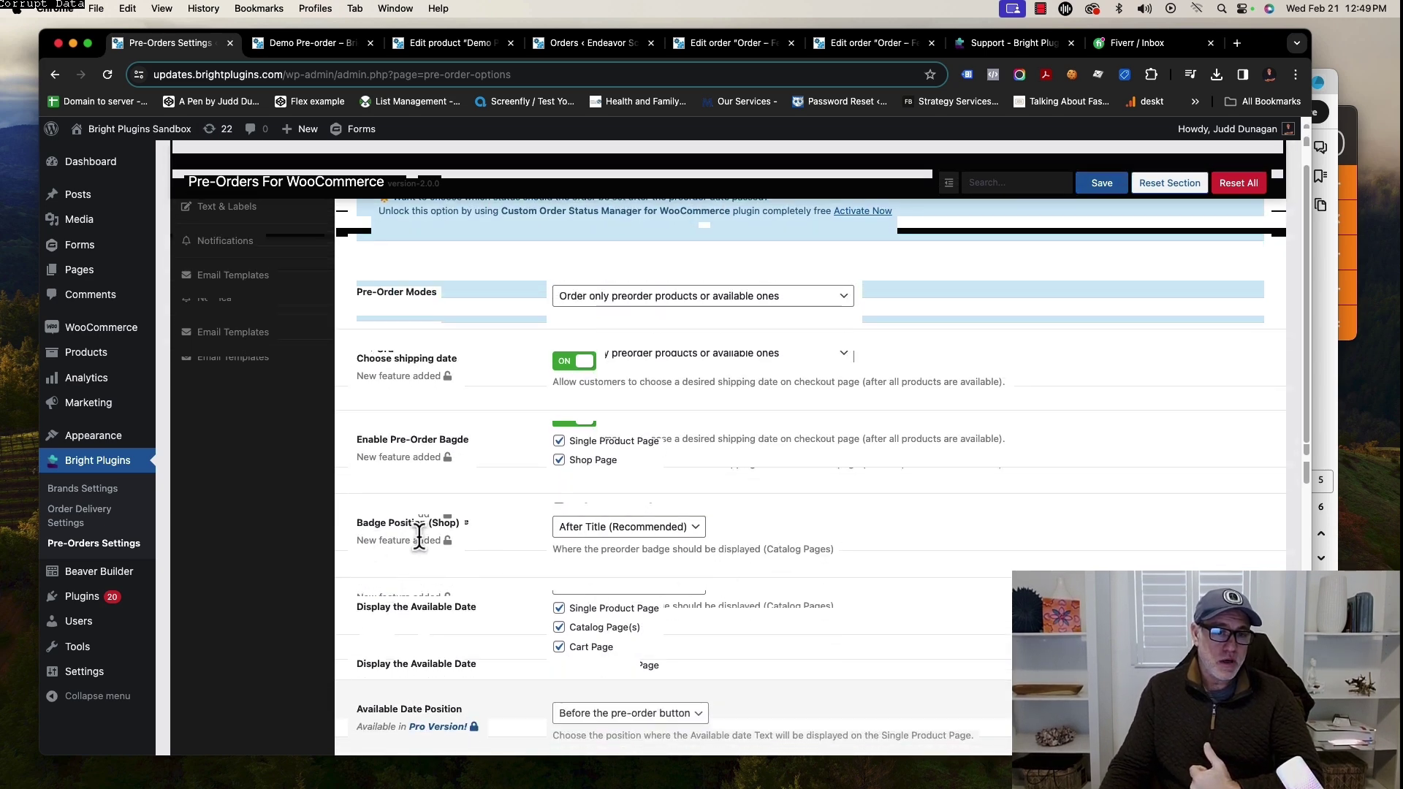
click(613, 540)
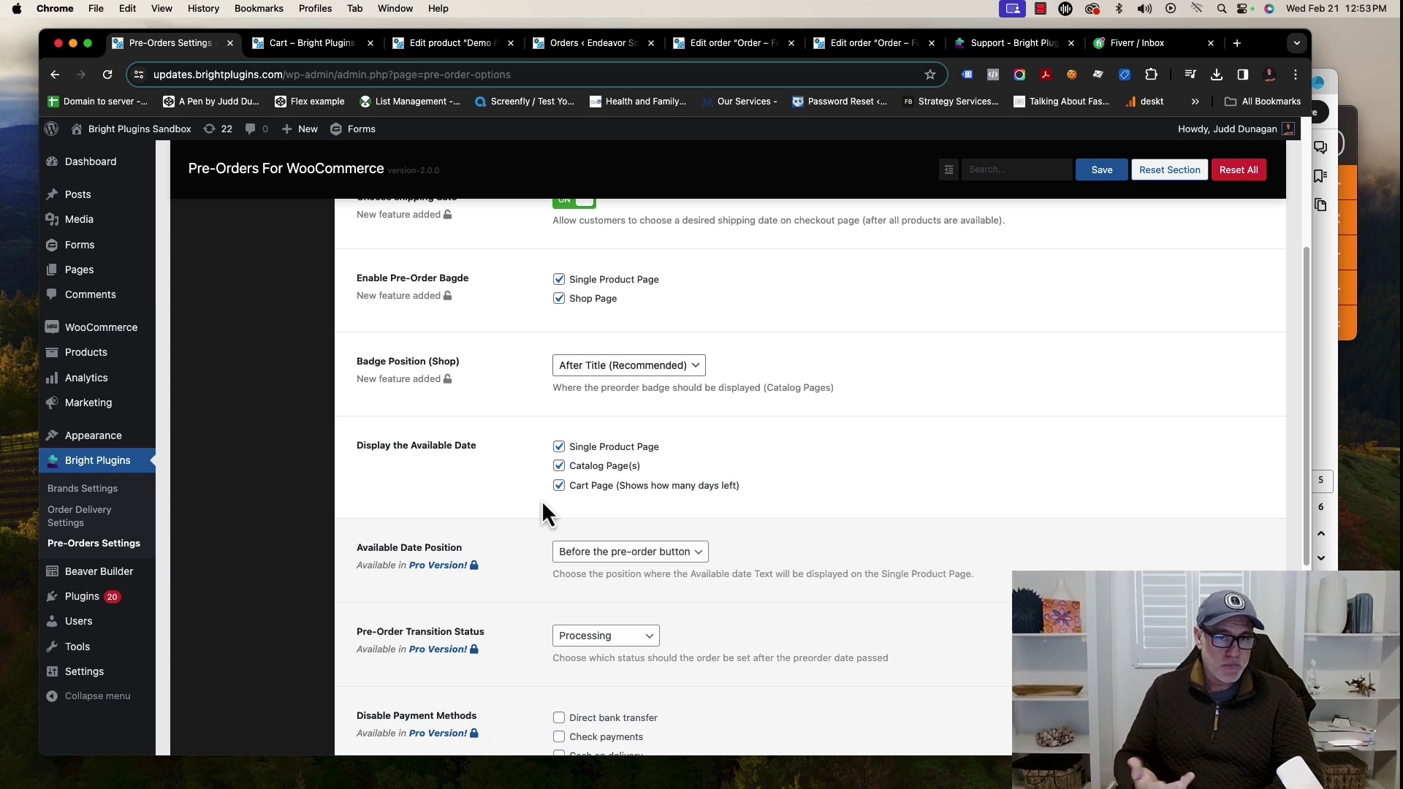
click(288, 44)
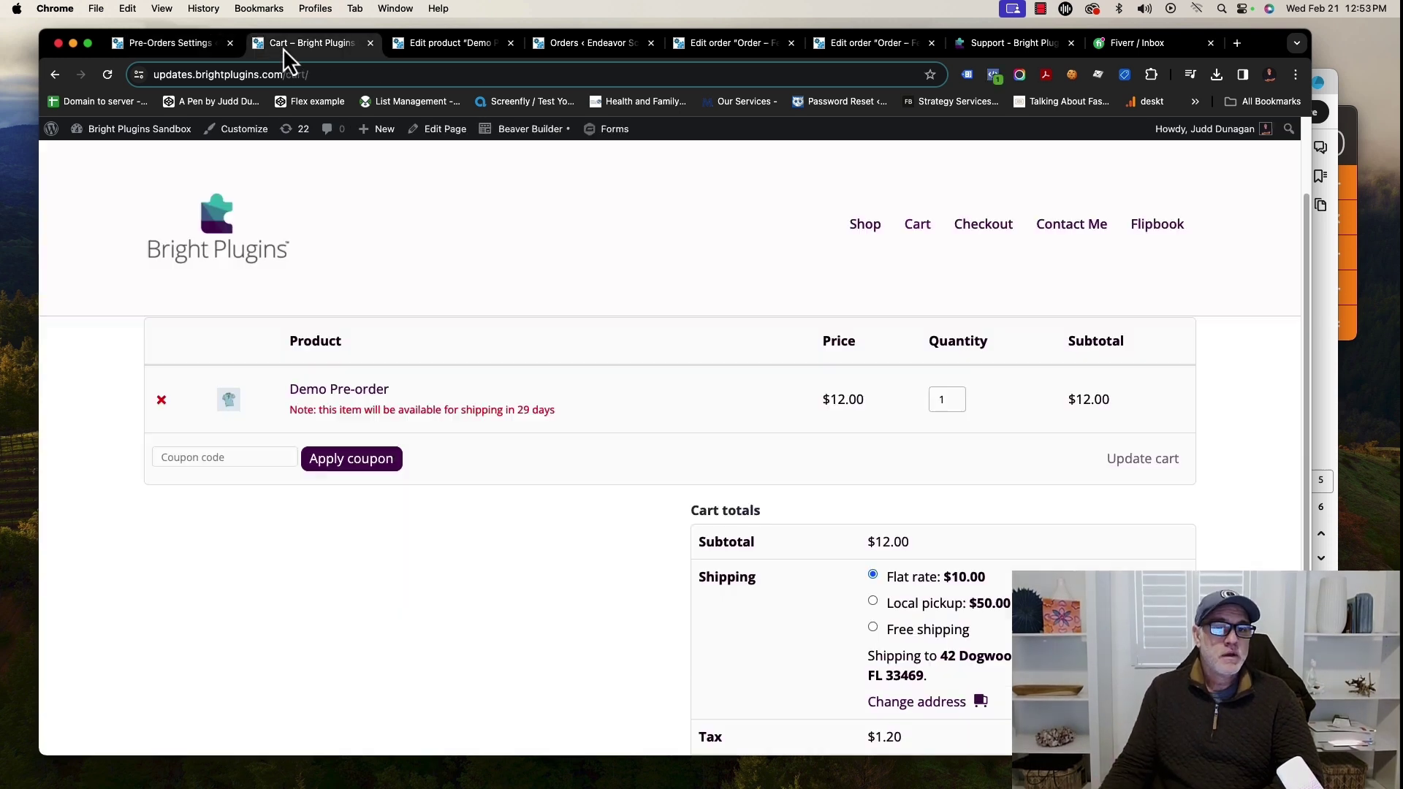
drag(593, 429, 290, 417)
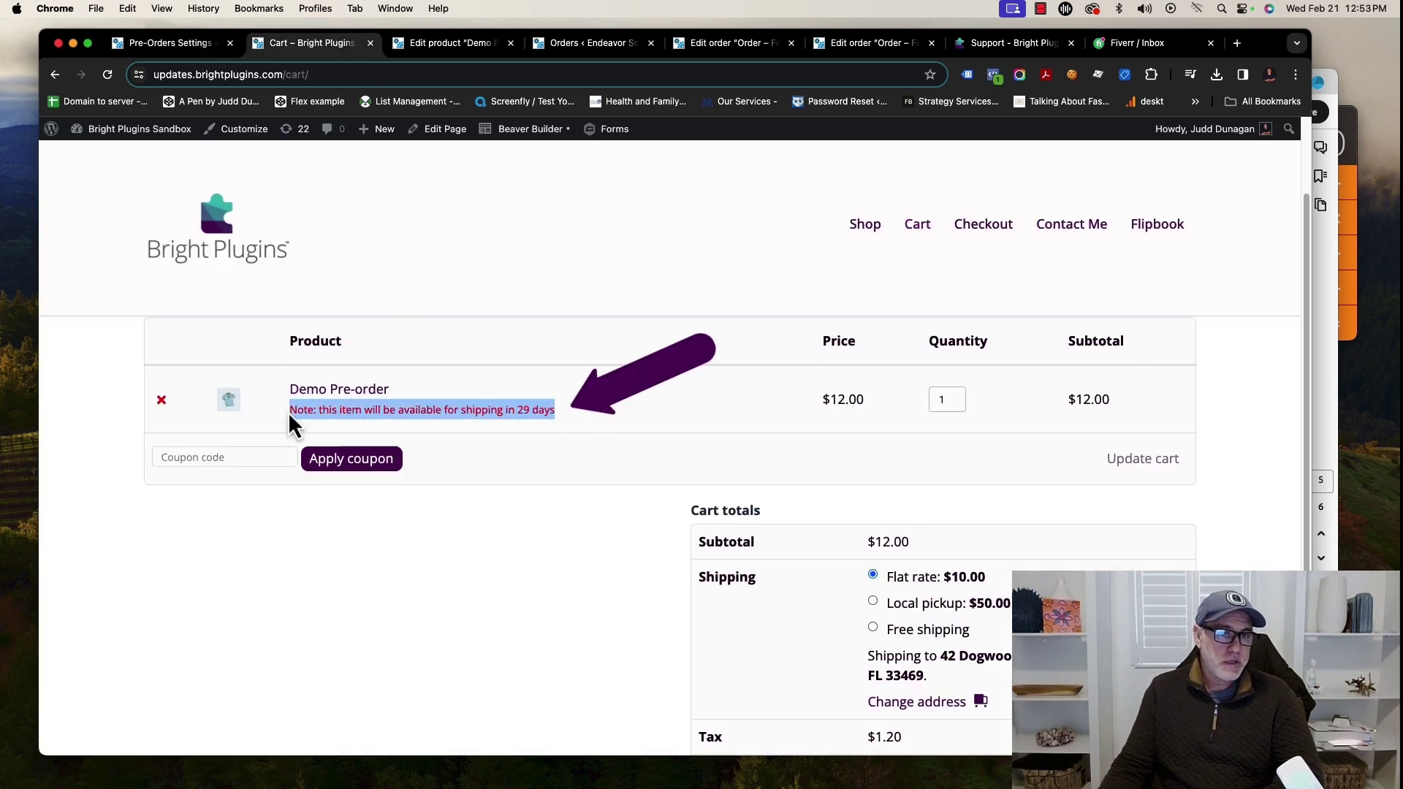
click(871, 225)
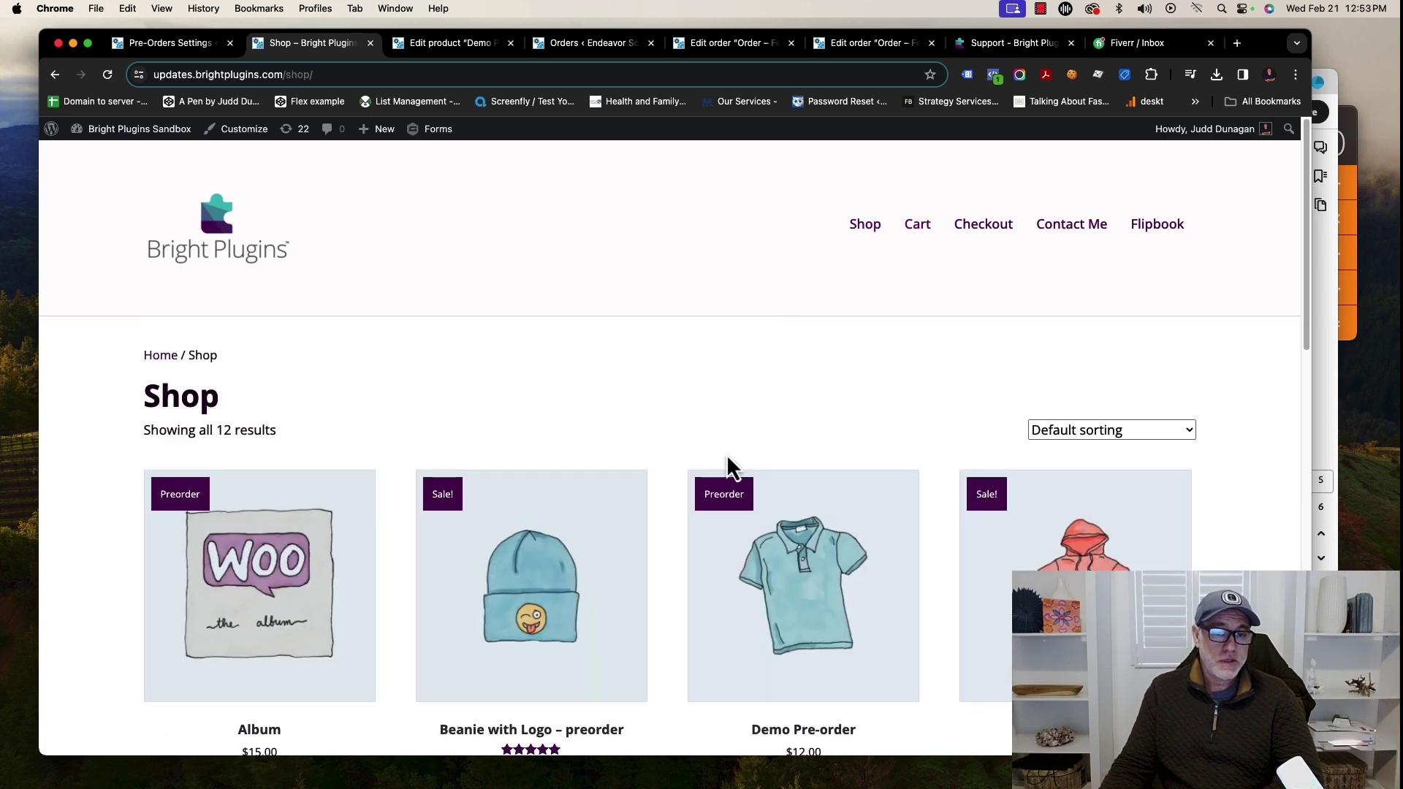
scroll(713, 460, down, 3)
drag(893, 542, 717, 542)
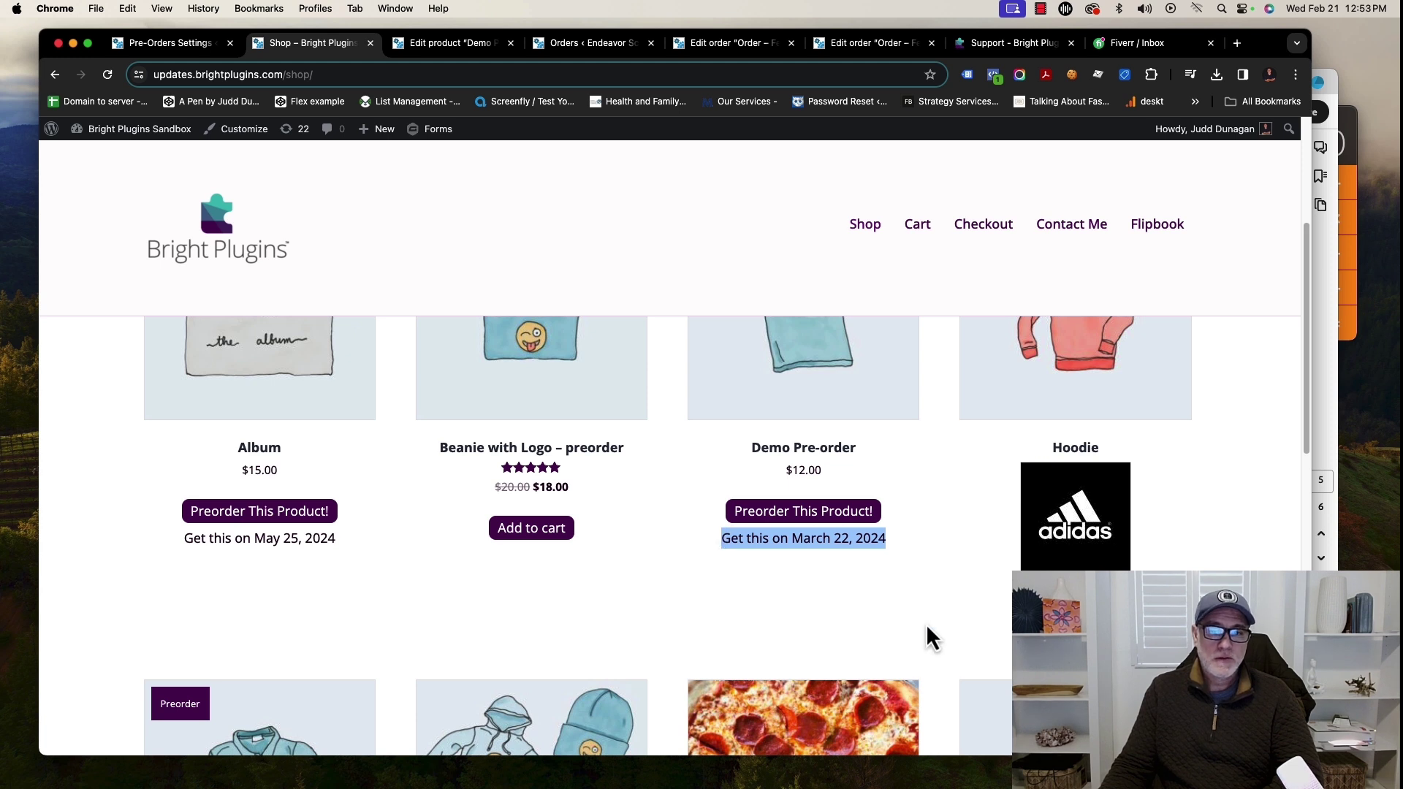
scroll(424, 296, up, 2)
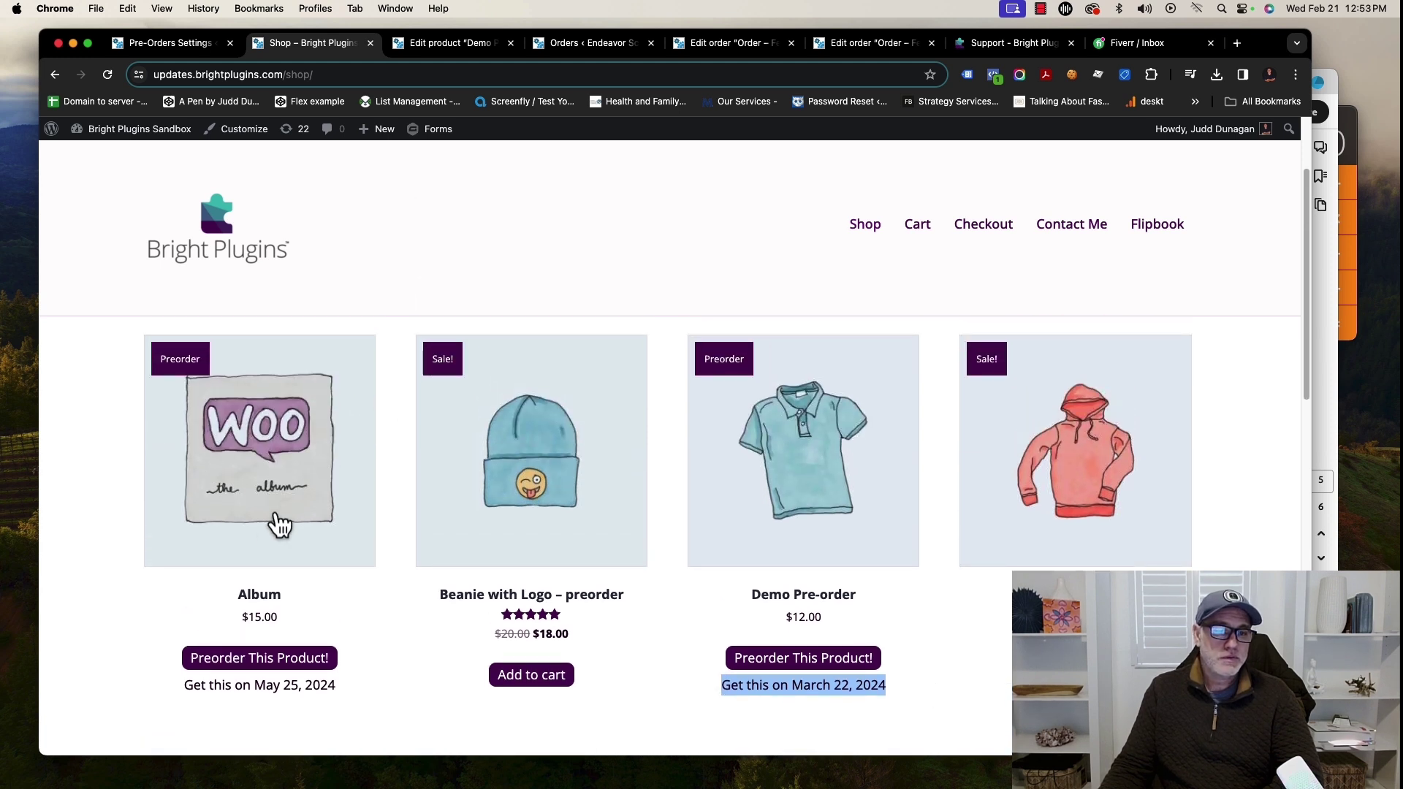
click(790, 492)
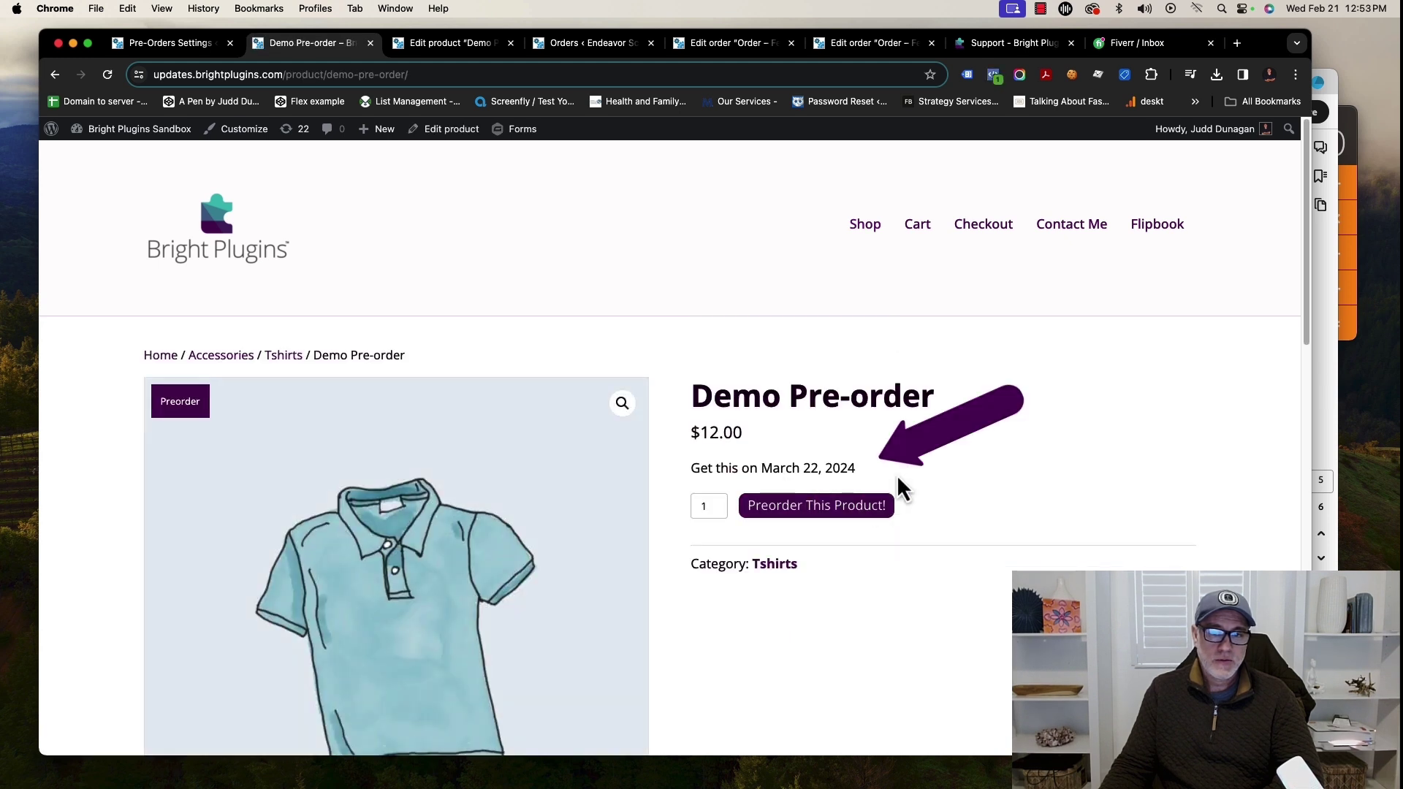
drag(858, 471, 695, 472)
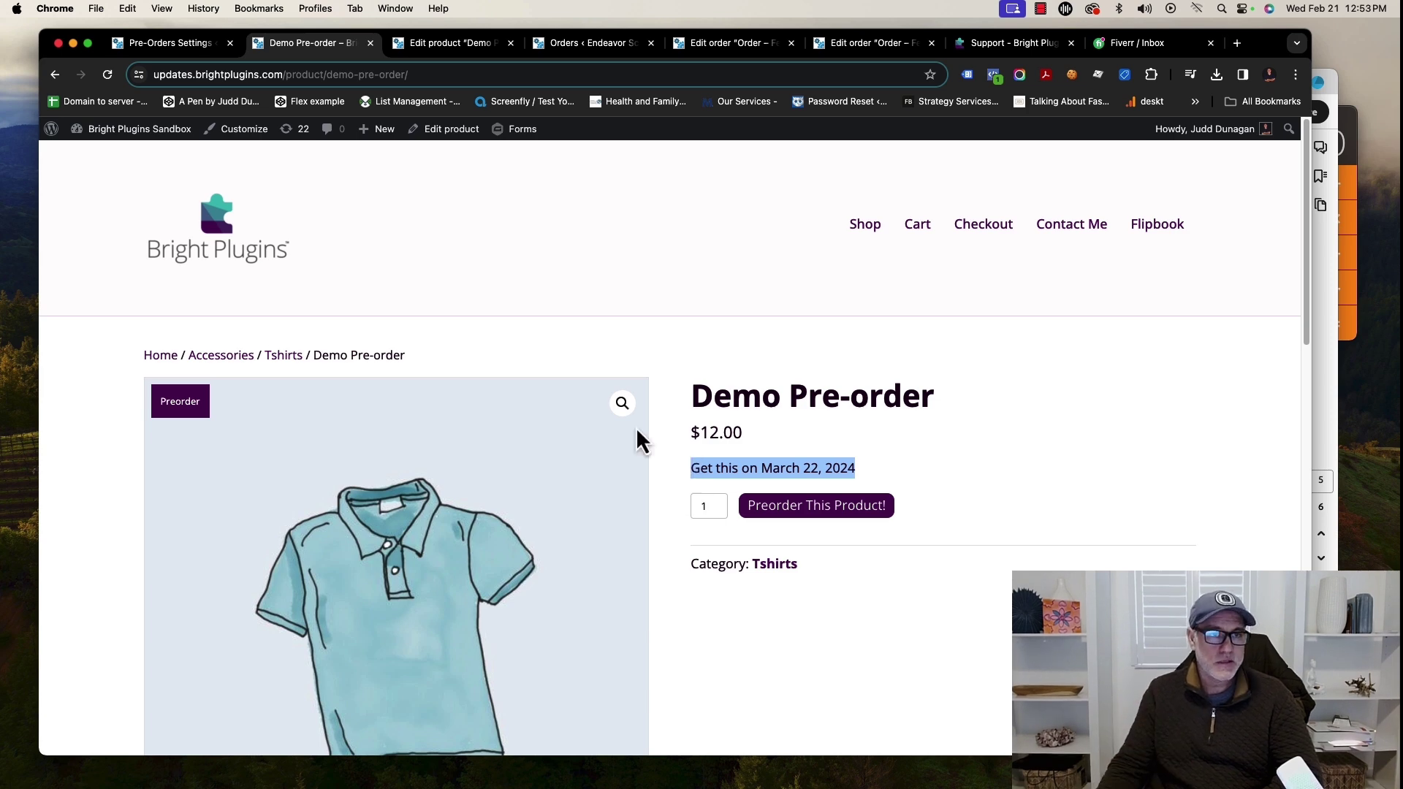
click(187, 42)
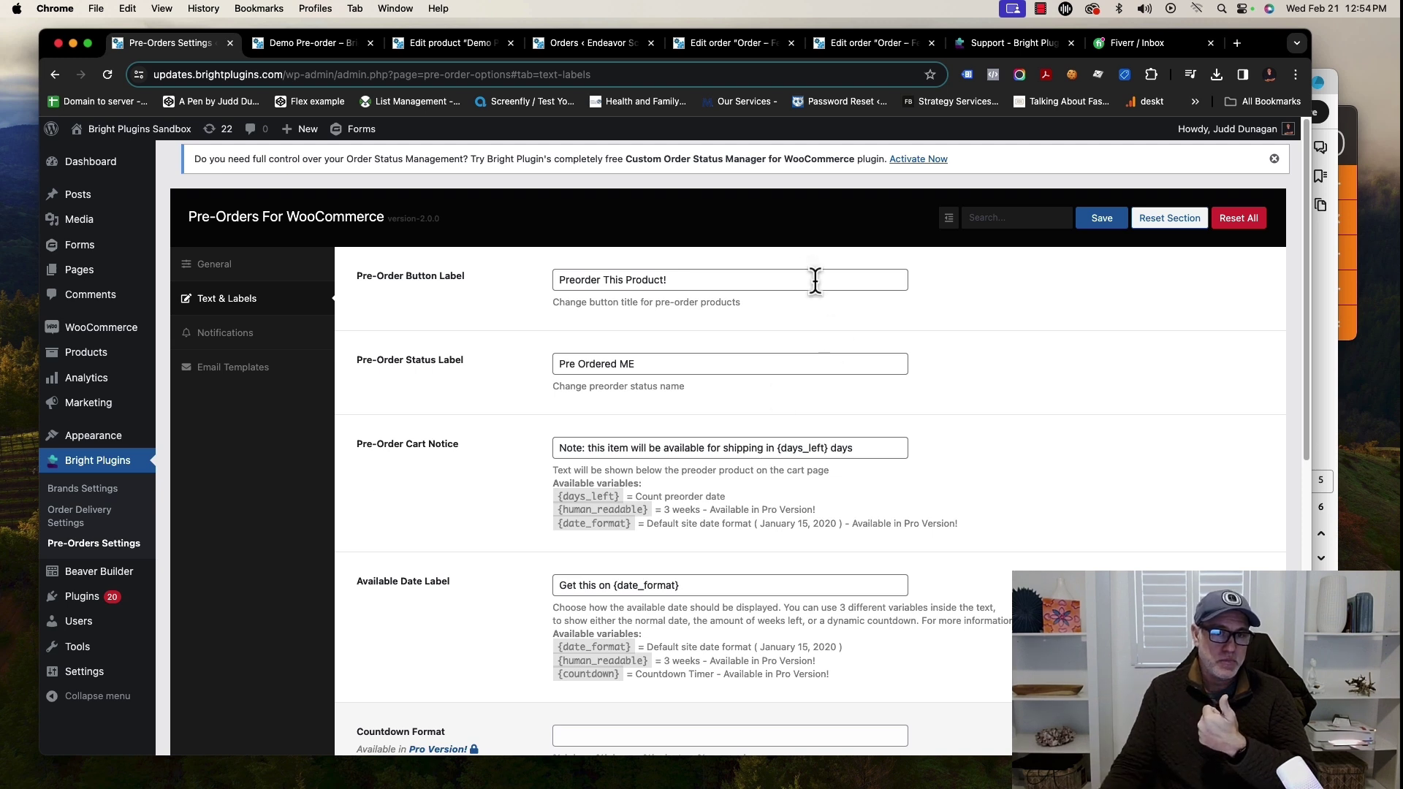
Copy {human_readable} from the help text and paste it over {days_left} in the Pre-Order Cart Notice
click(670, 365)
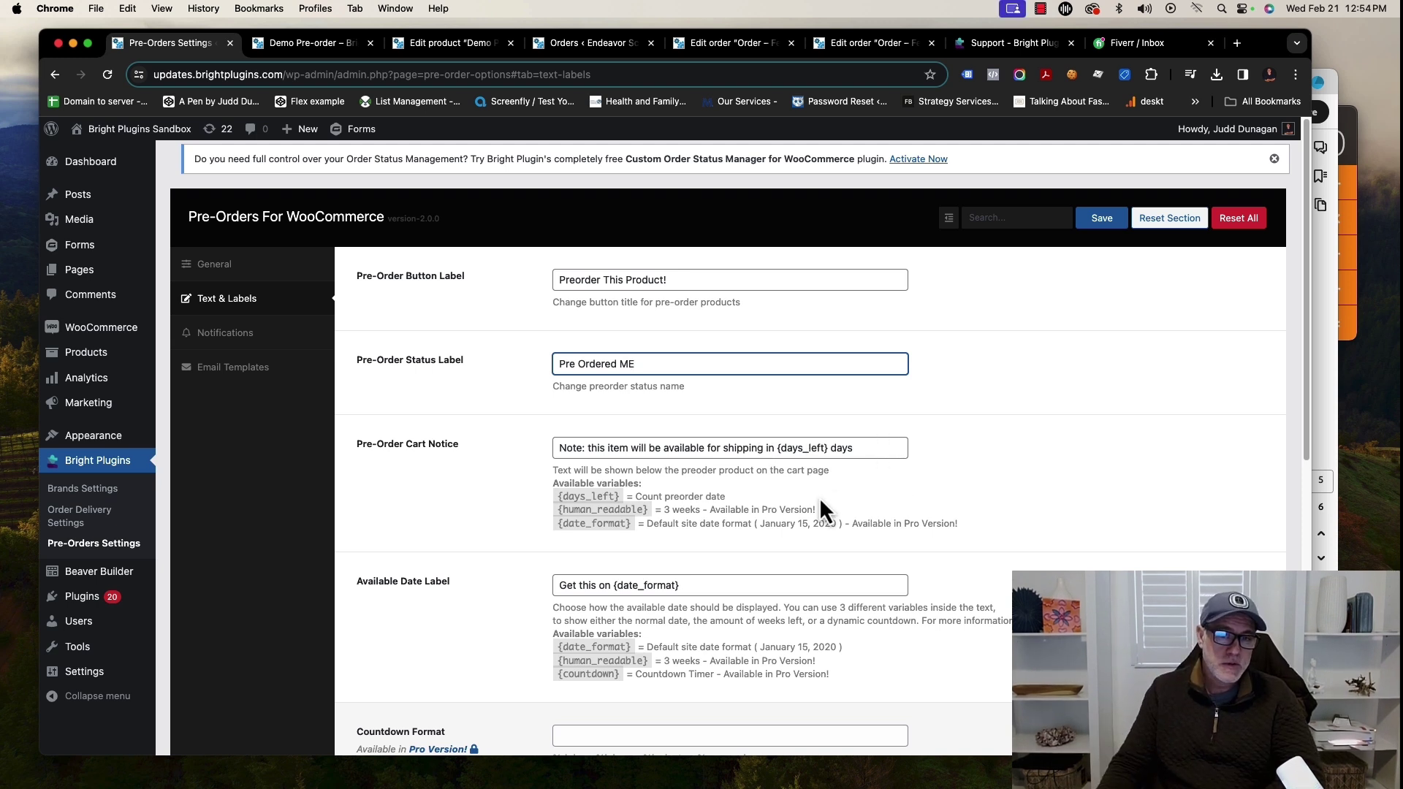
drag(965, 526, 558, 497)
click(648, 518)
drag(651, 510, 555, 511)
key(cmd+c)
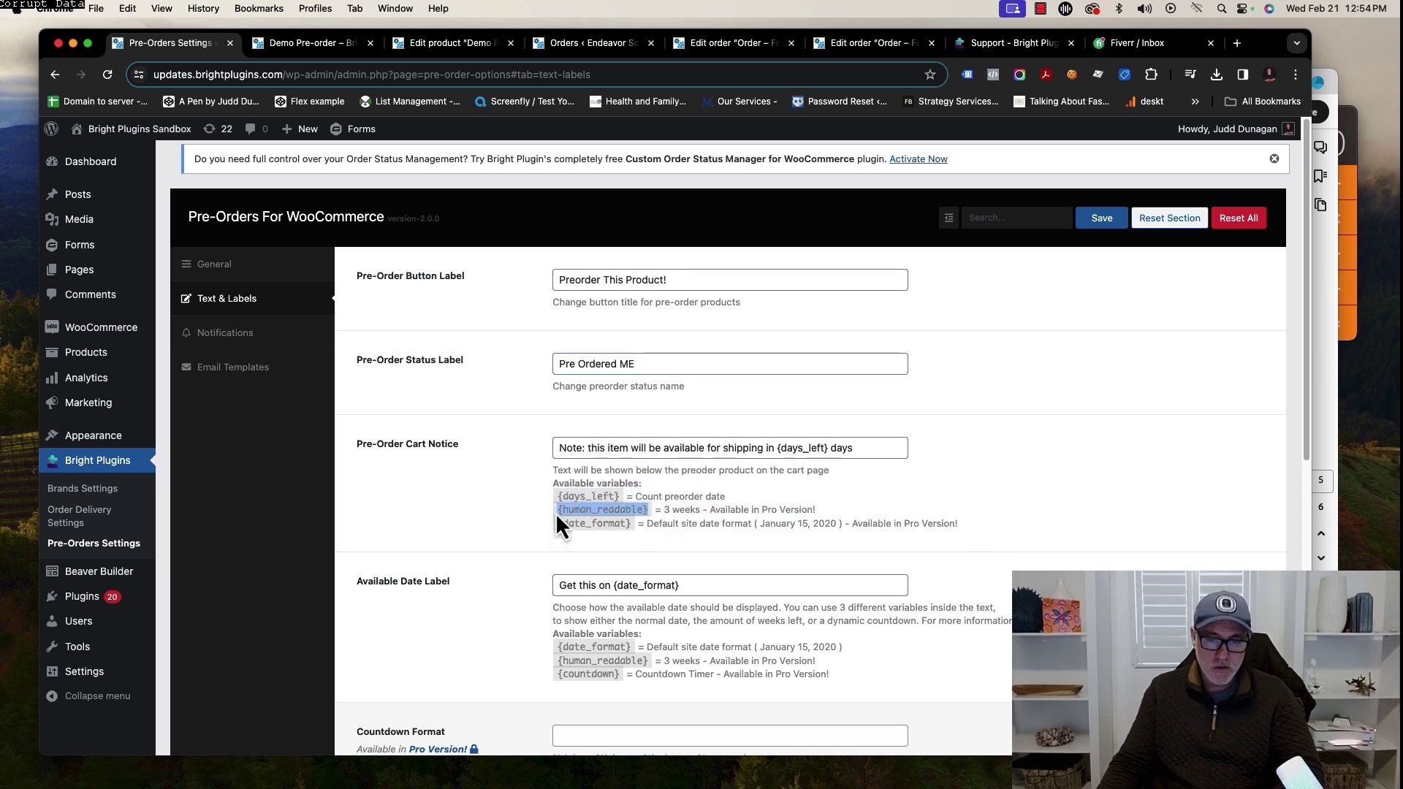
drag(828, 447, 777, 447)
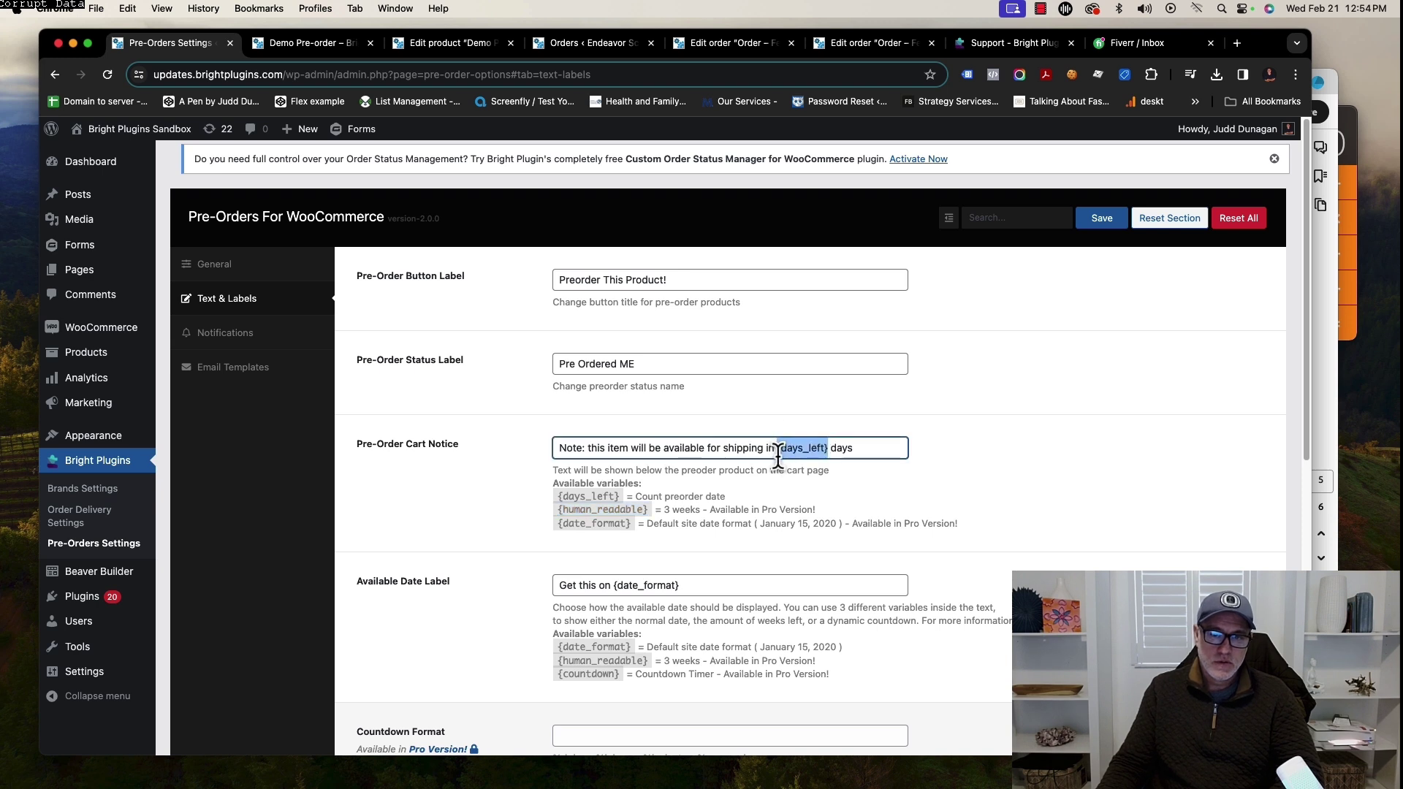
key(cmd+v)
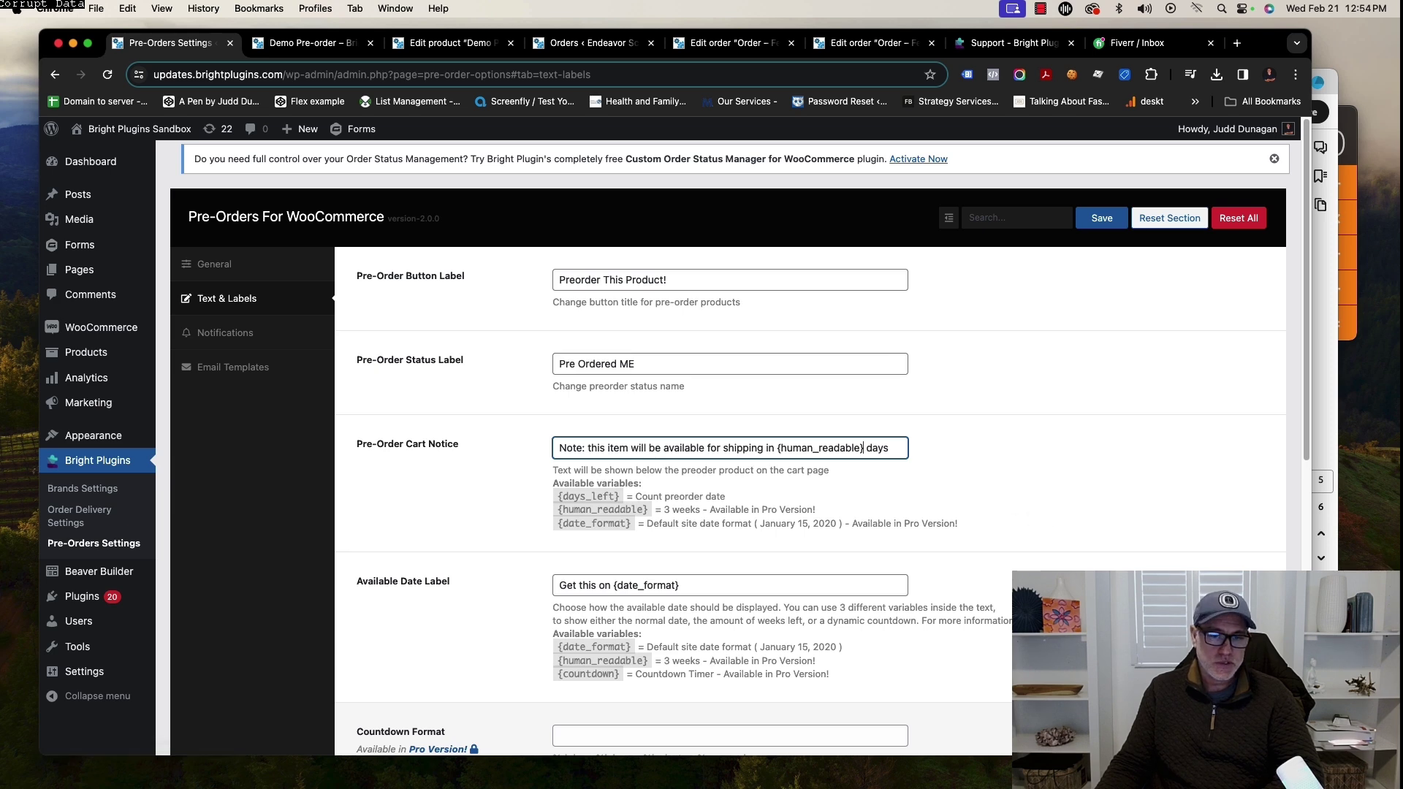
click(486, 482)
scroll(485, 481, down, 1)
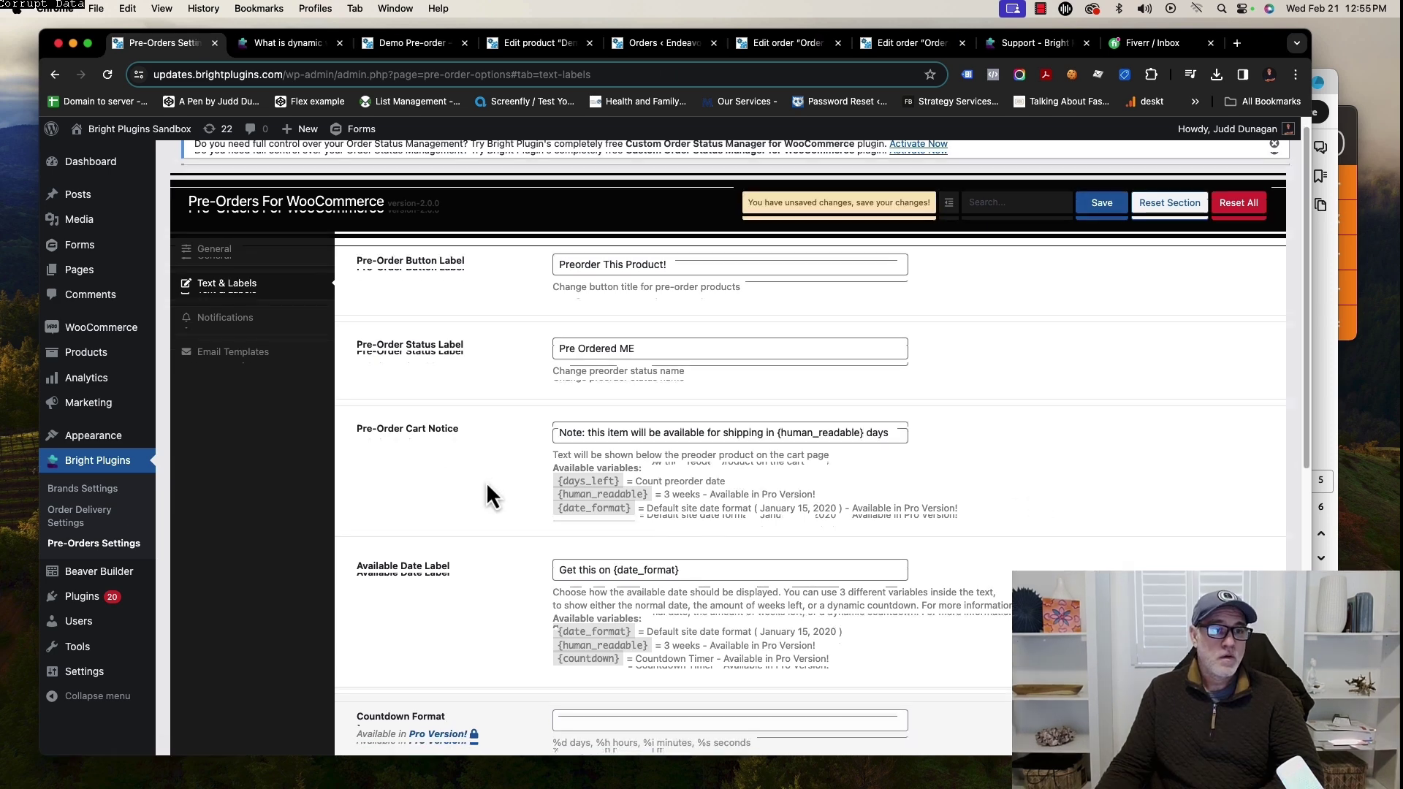
Review Notifications and Email Templates, opening 'Pre-Order Order - Customers' in a new tab
click(226, 316)
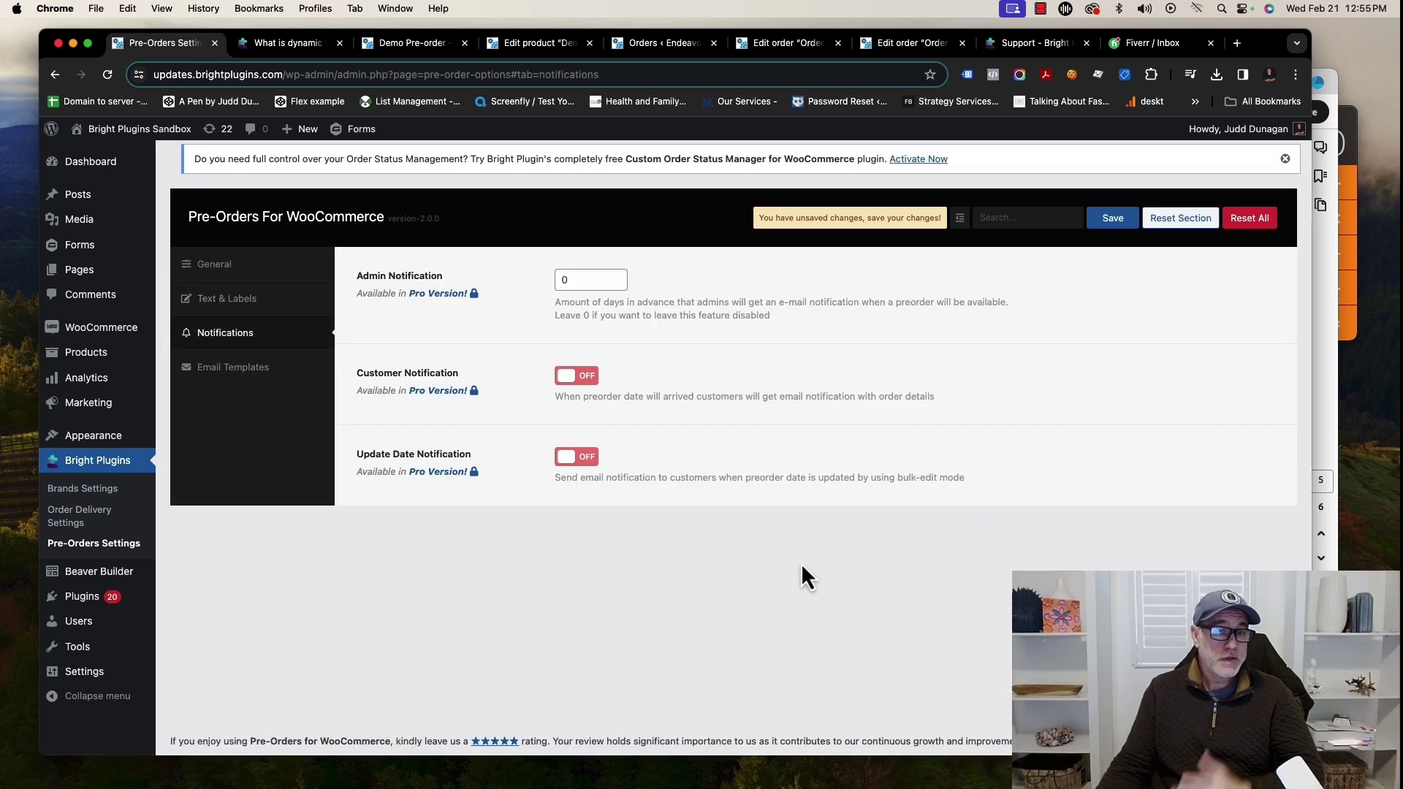
click(248, 367)
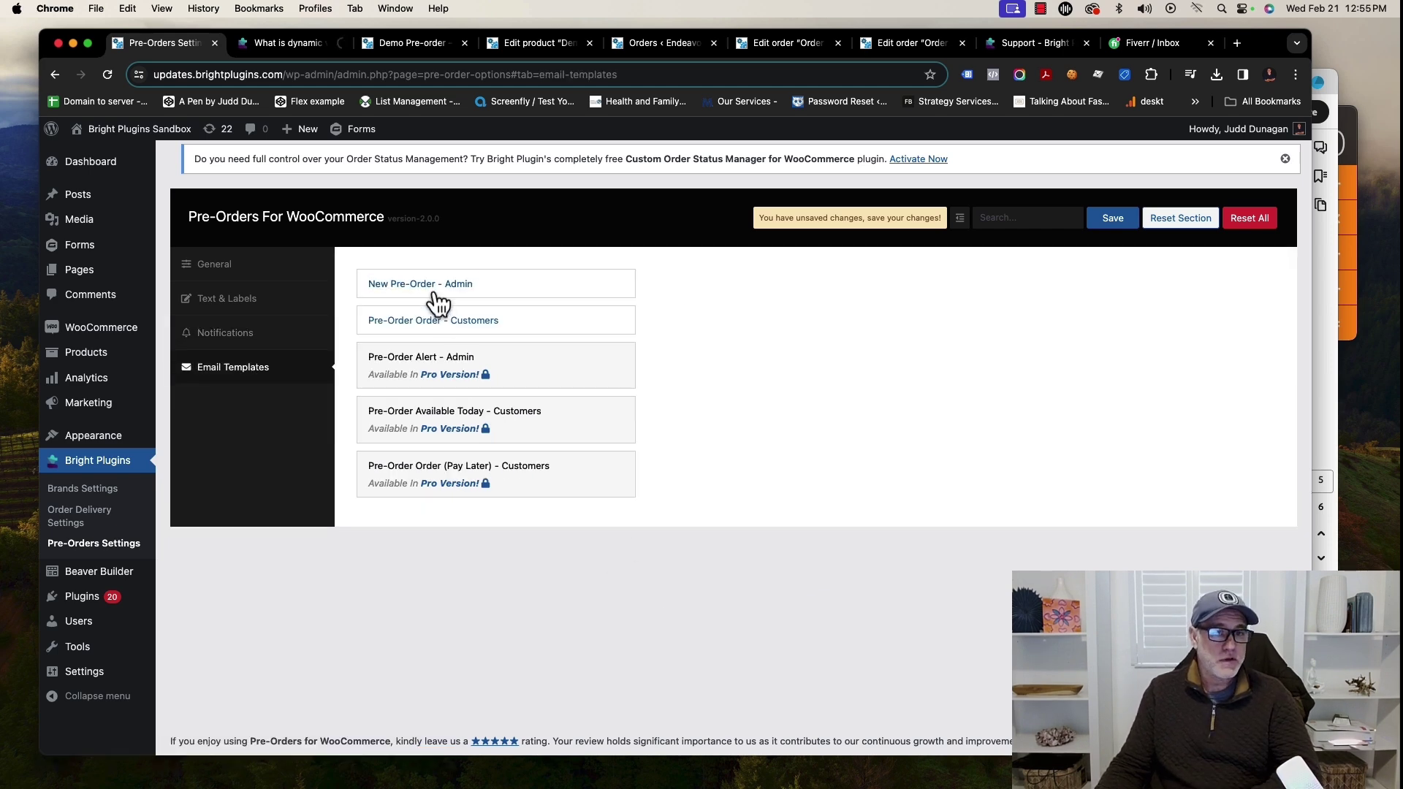
right_click(454, 321)
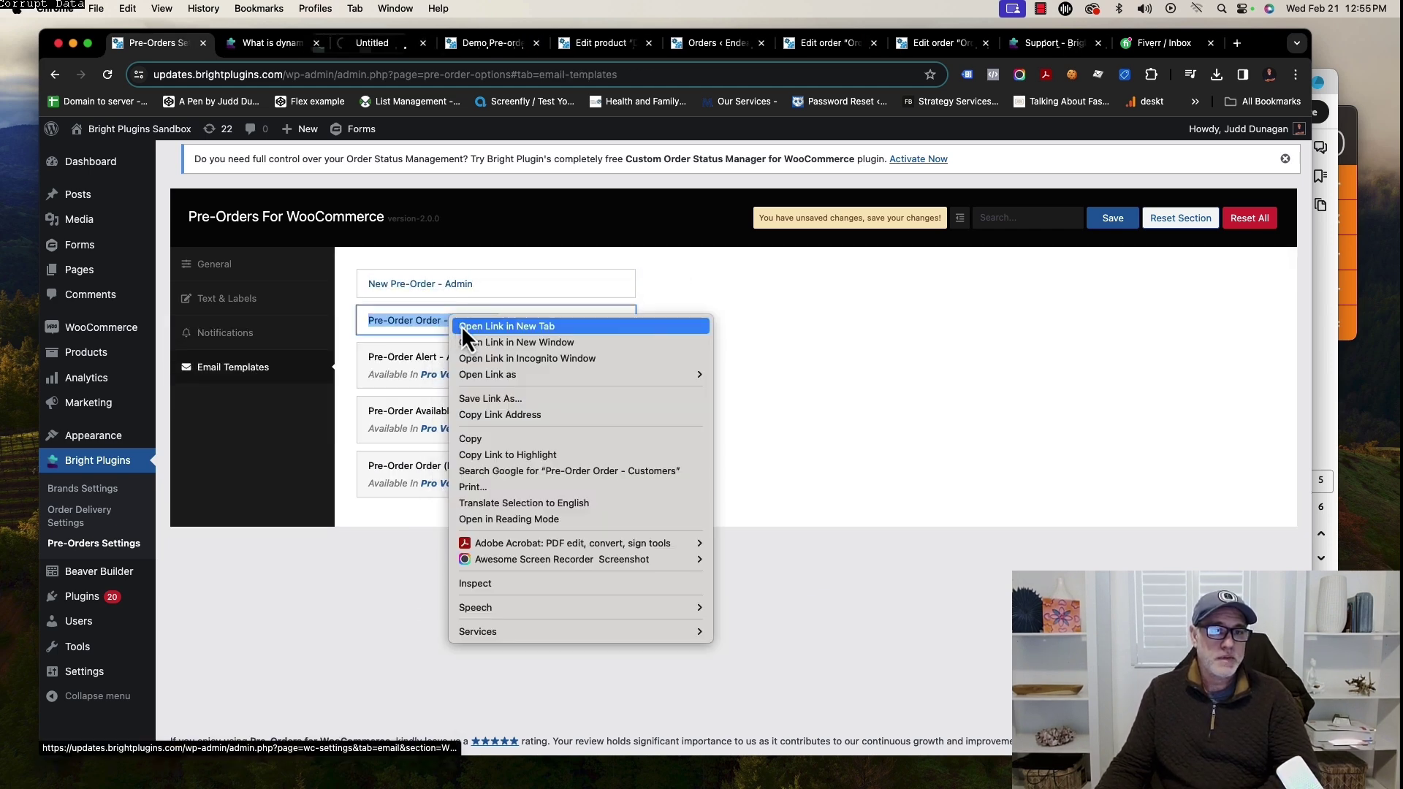
click(462, 326)
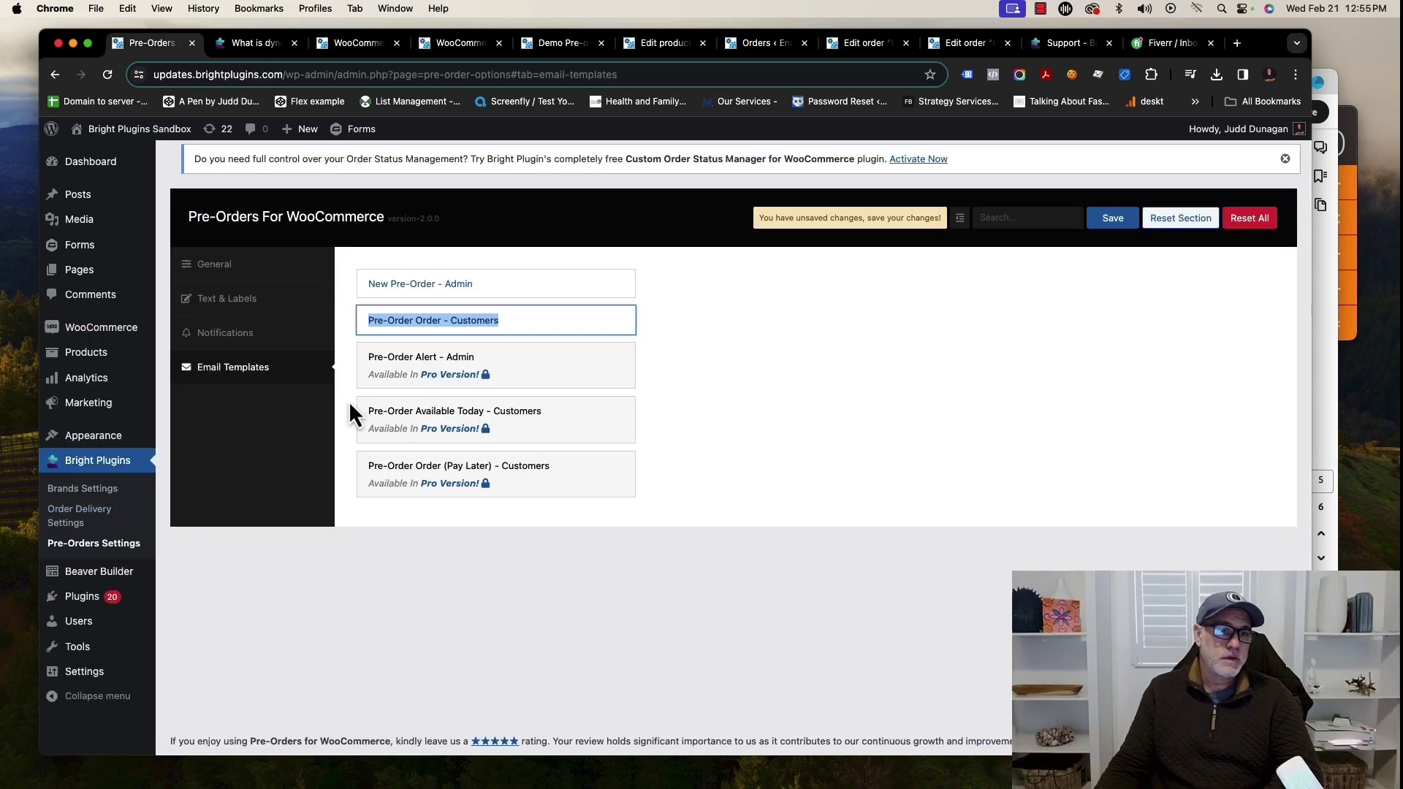
Switch to the General tab in the Pre-Orders For WooCommerce settings sidebar
click(247, 275)
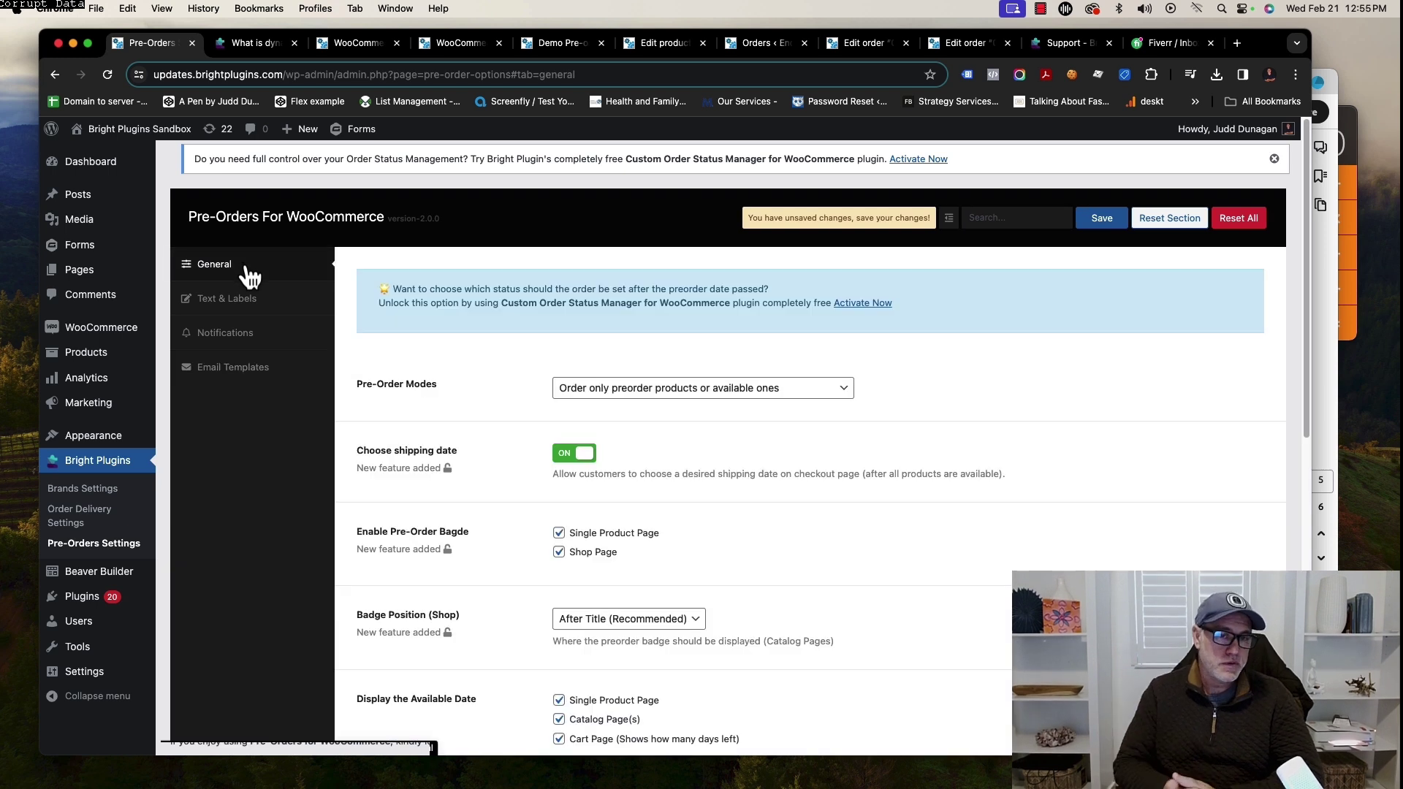